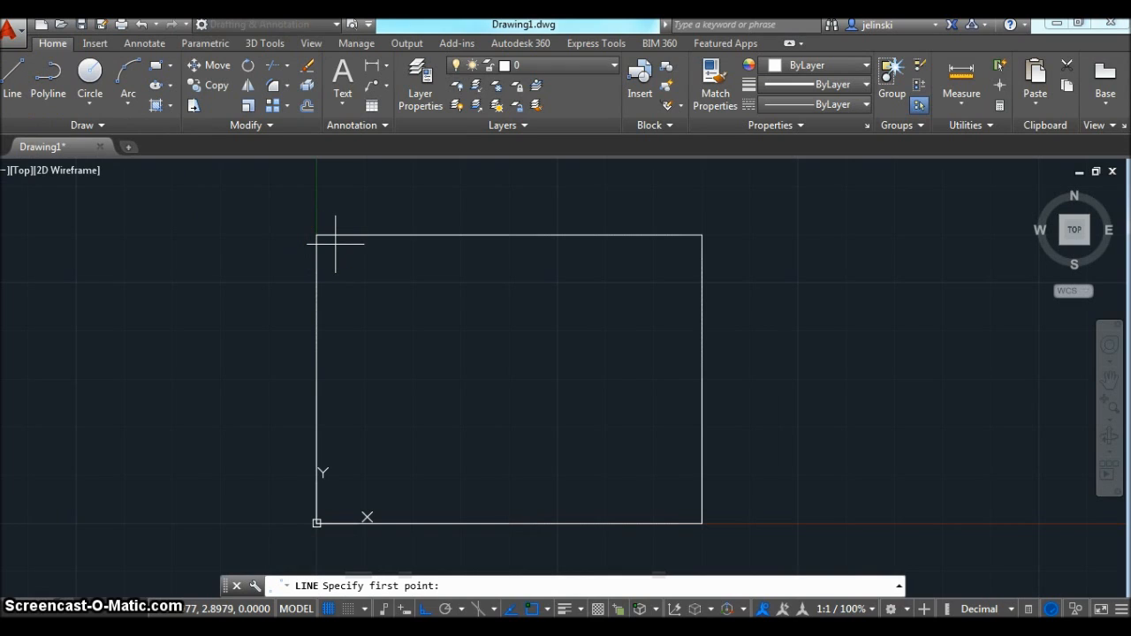
Draw a line across the rectangle's upper-left corner from 0,2 to 1,3 with Ortho off
type("0")
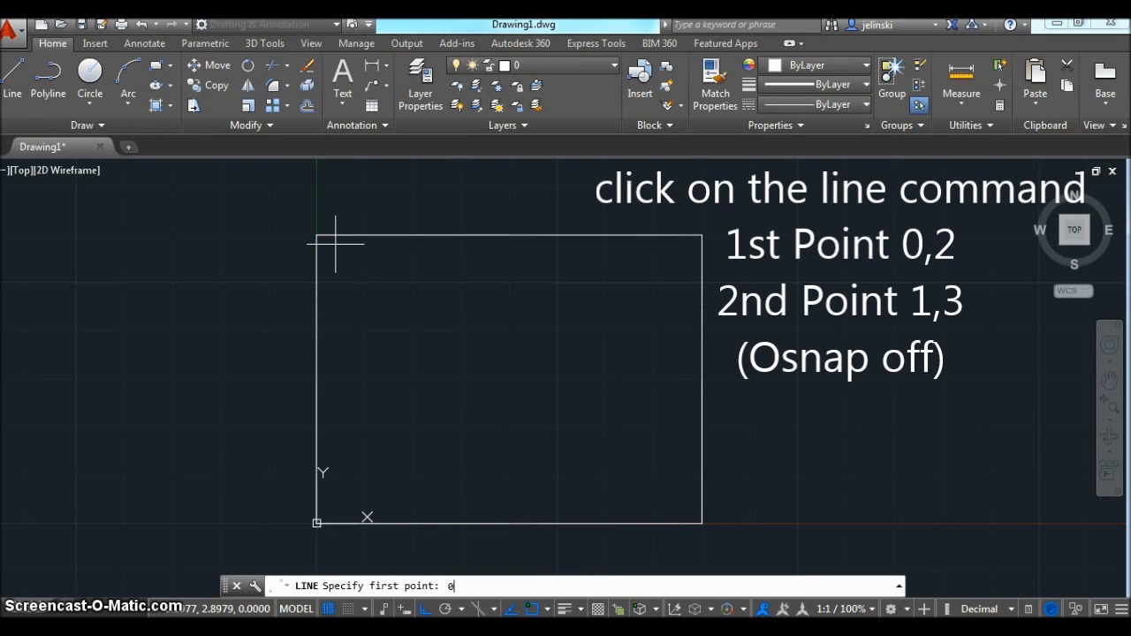
type(",2")
key("Return")
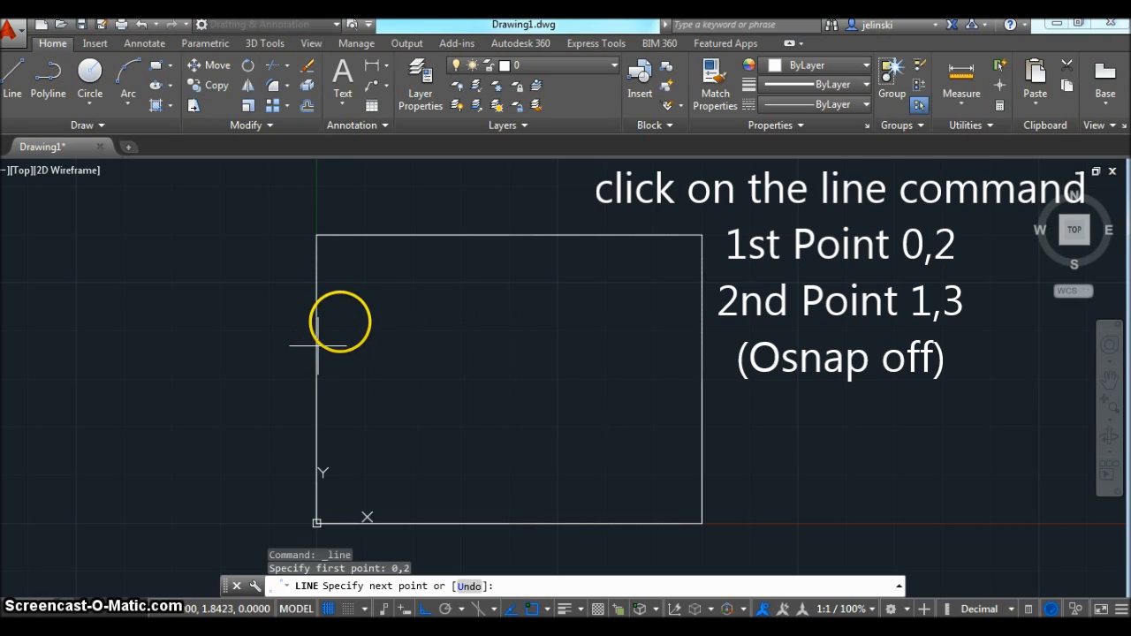
left_click(424, 608)
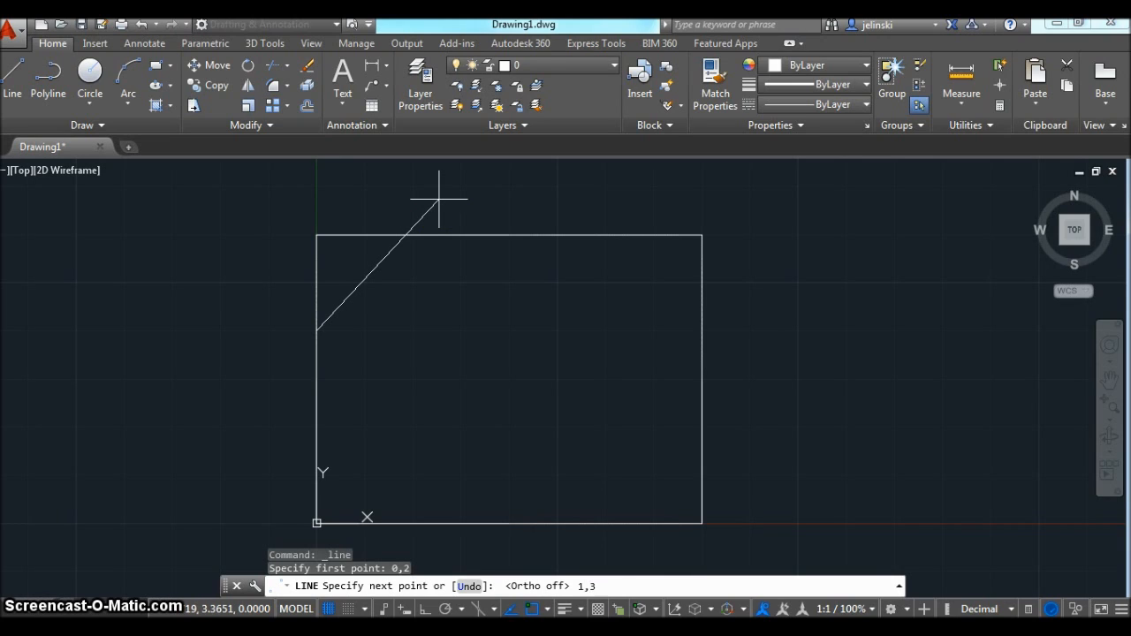
key("Return")
key("Escape")
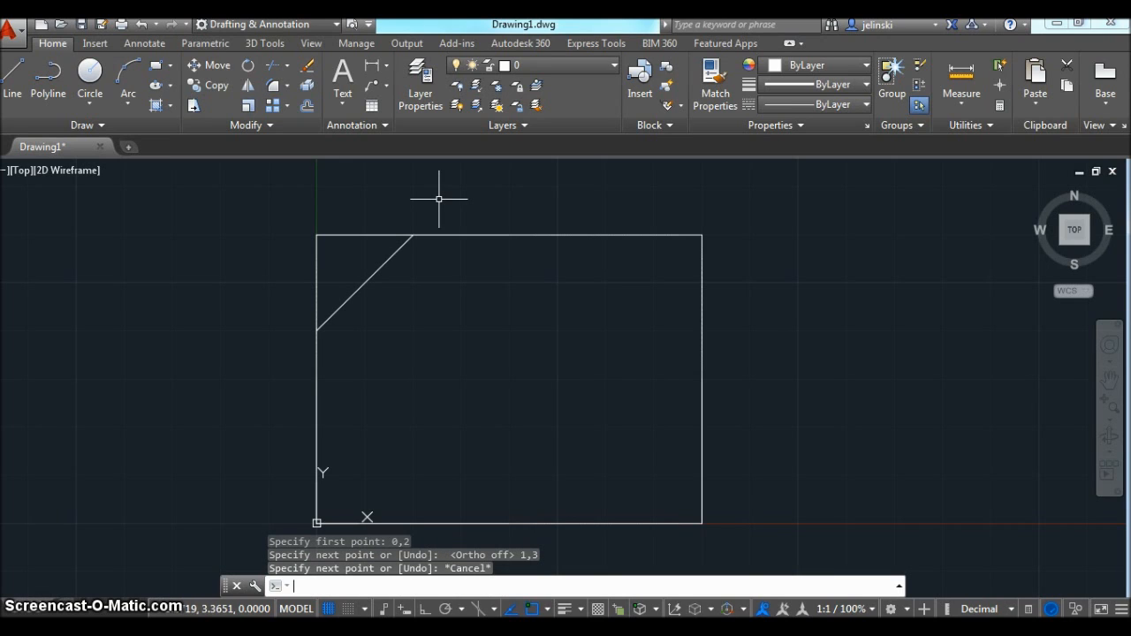
Draw a line across the rectangle's upper-right corner from 3,3 to 4,2
left_click(14, 81)
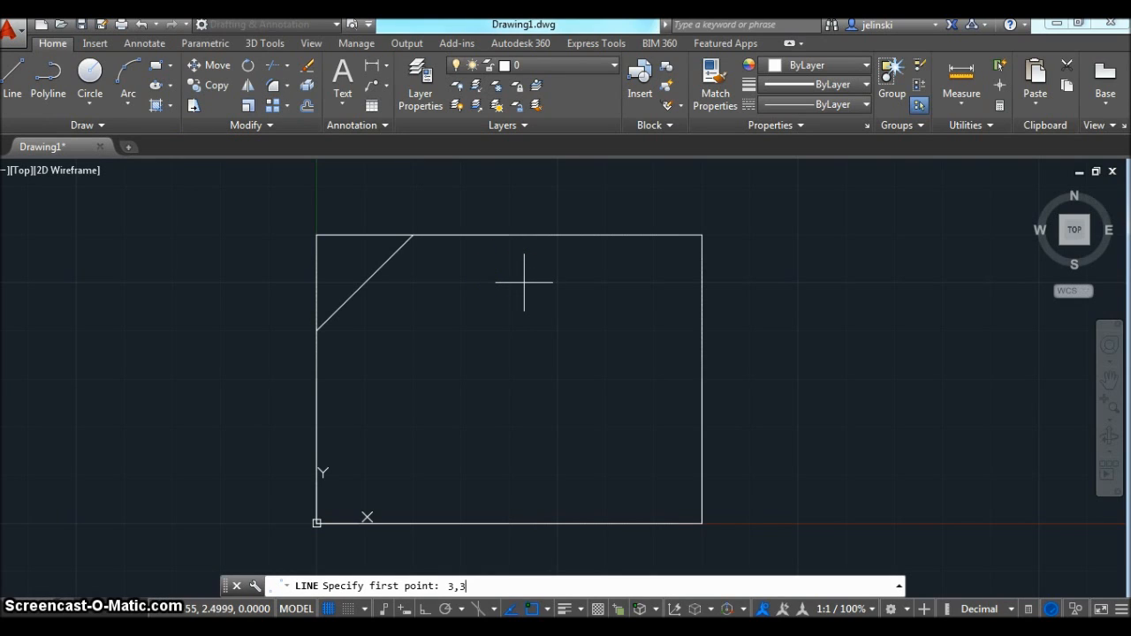
key("Return")
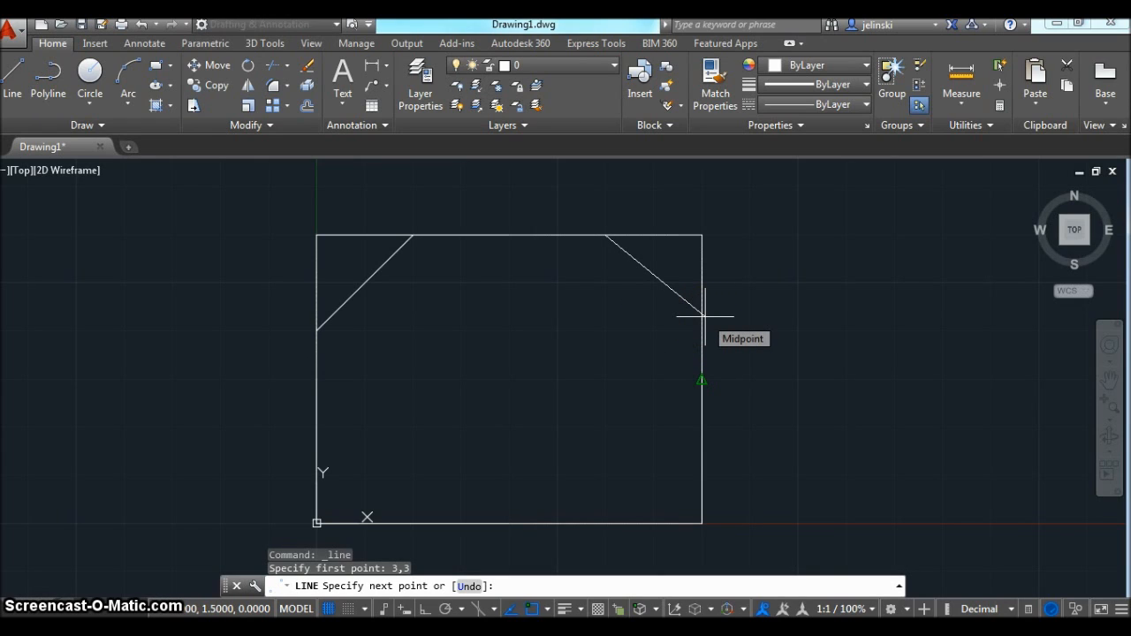
type("4,2")
key("Return")
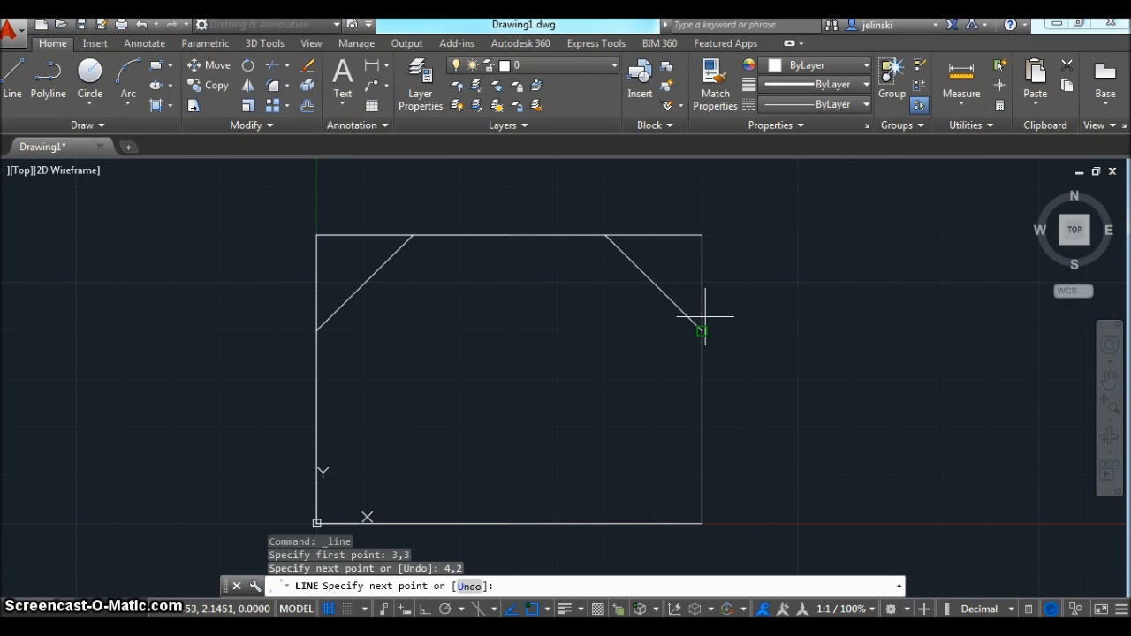
key("Escape")
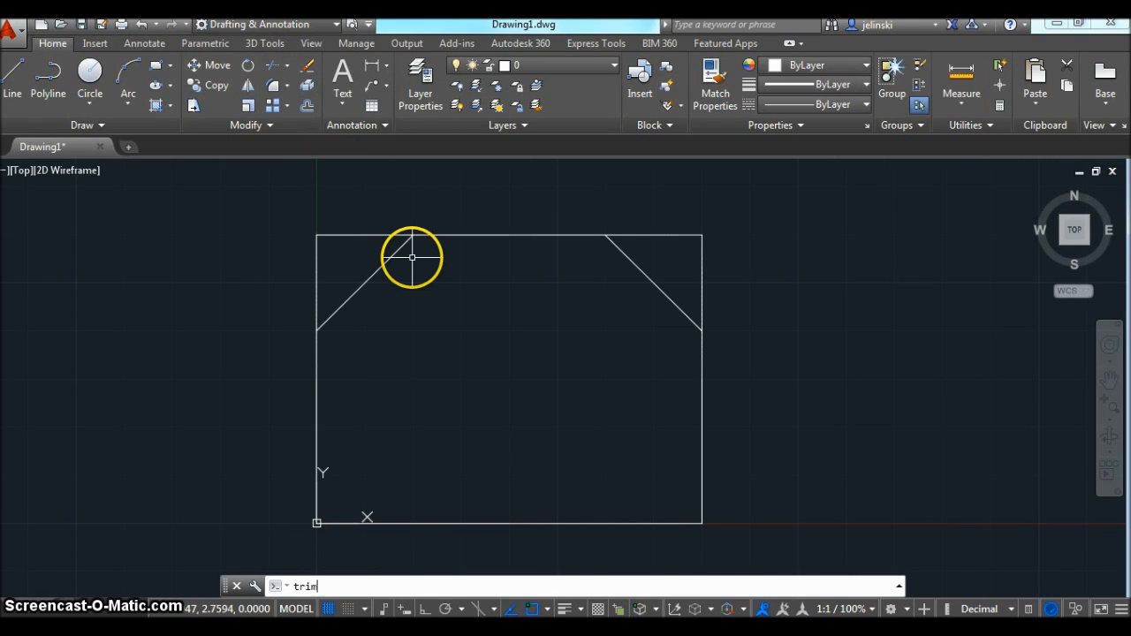
Trim away both upper corners of the rectangle outside the diagonal lines, using the rectangle and both diagonals as cutting edges
type("m")
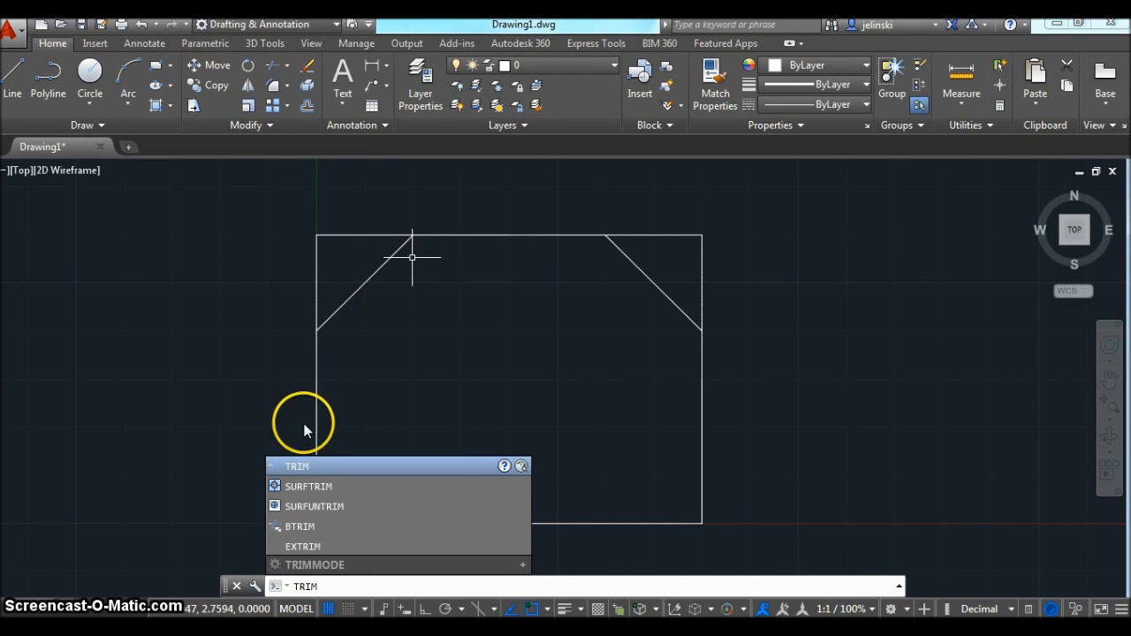
left_click(291, 463)
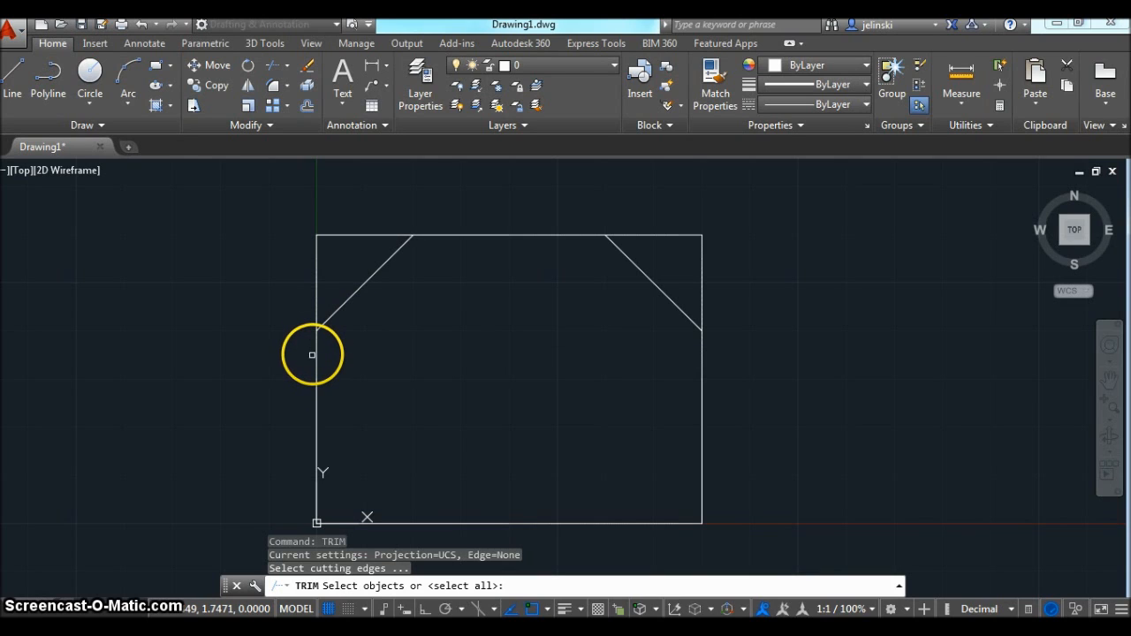
left_click(316, 353)
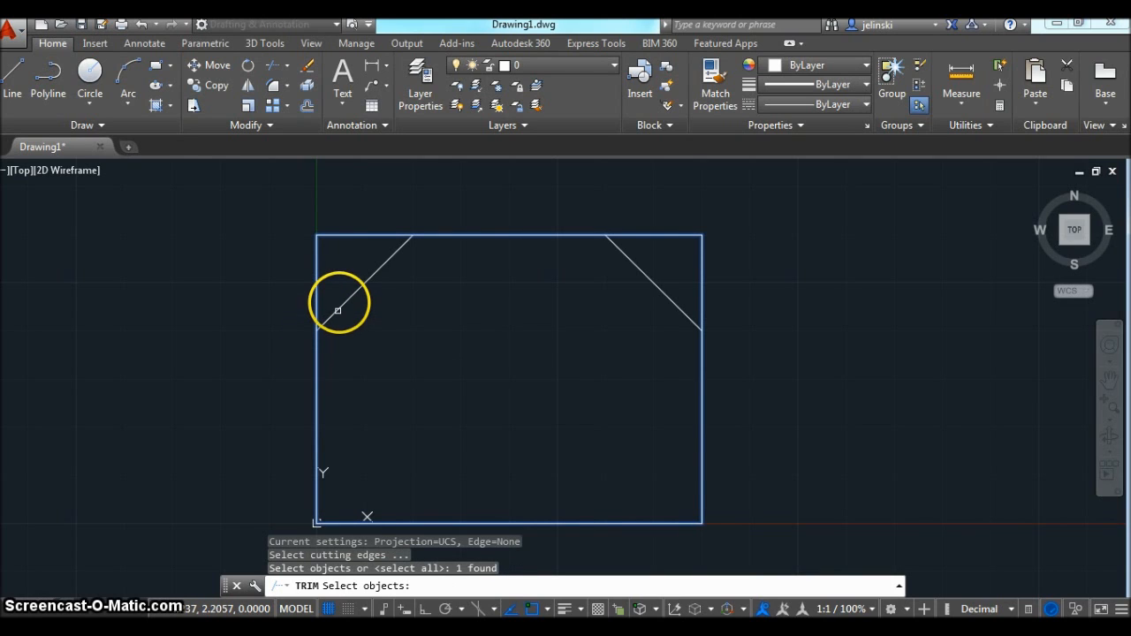
left_click(337, 311)
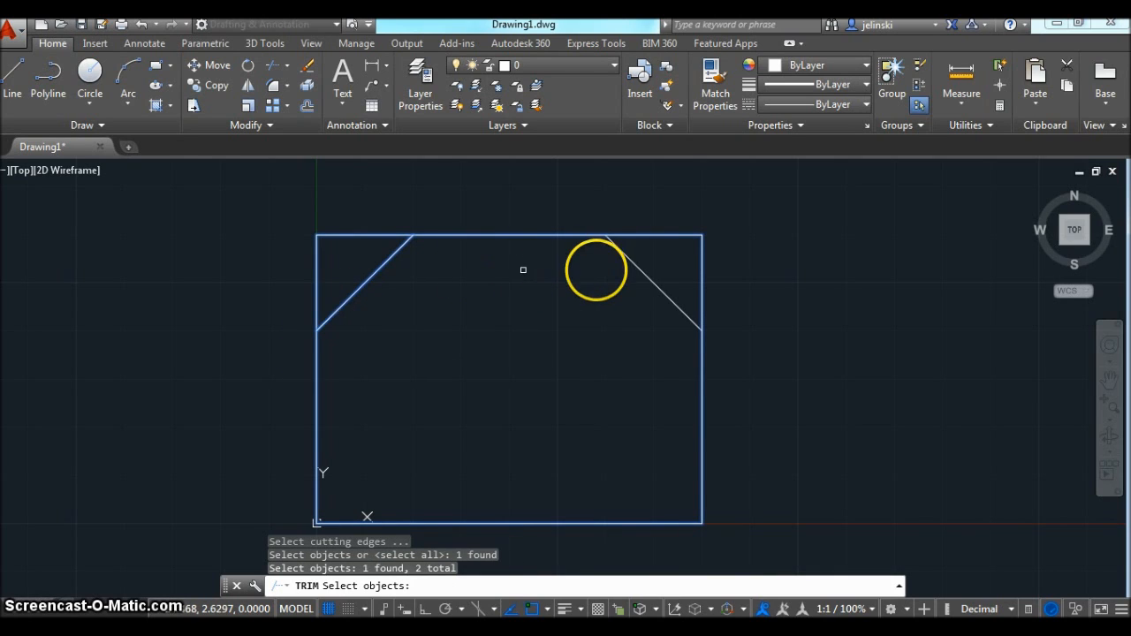
left_click(632, 263)
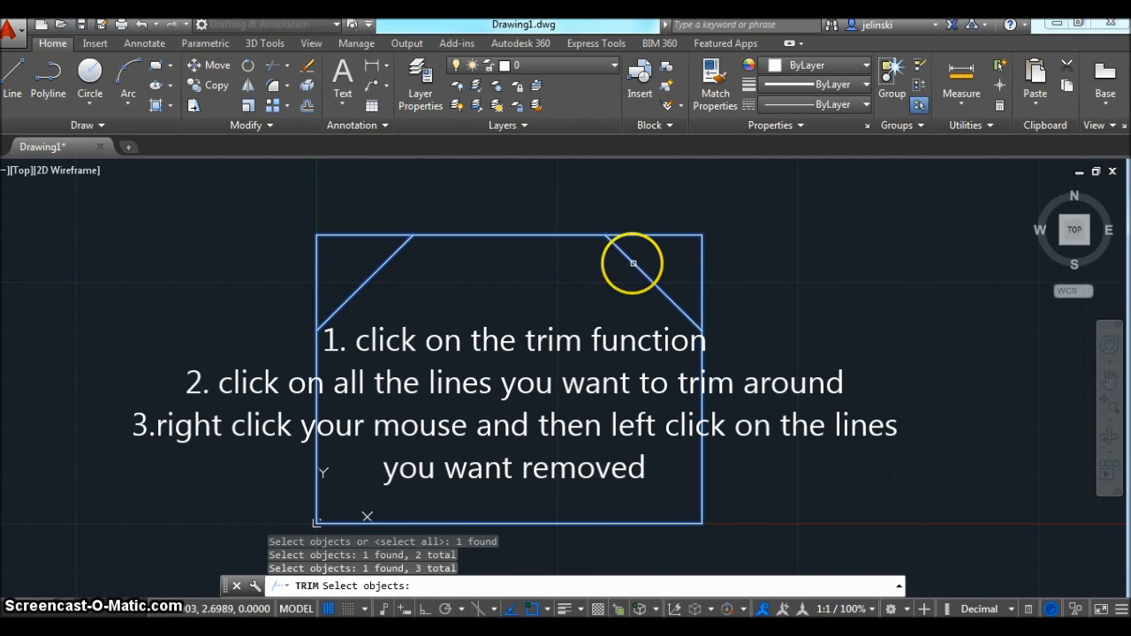
right_click(581, 297)
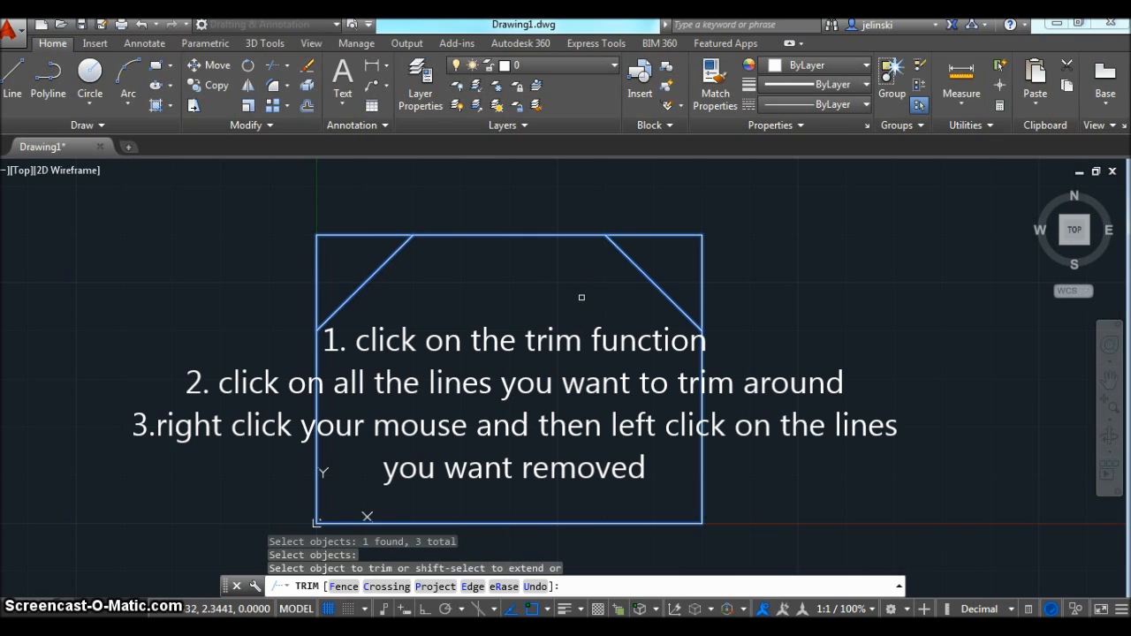
left_click(702, 271)
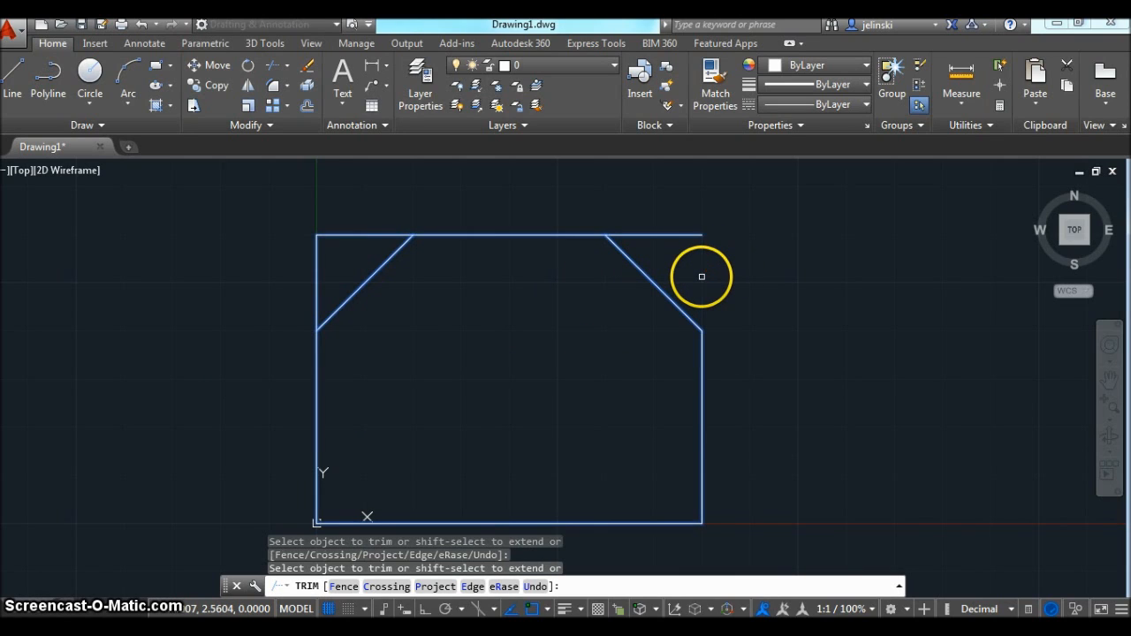
left_click(657, 236)
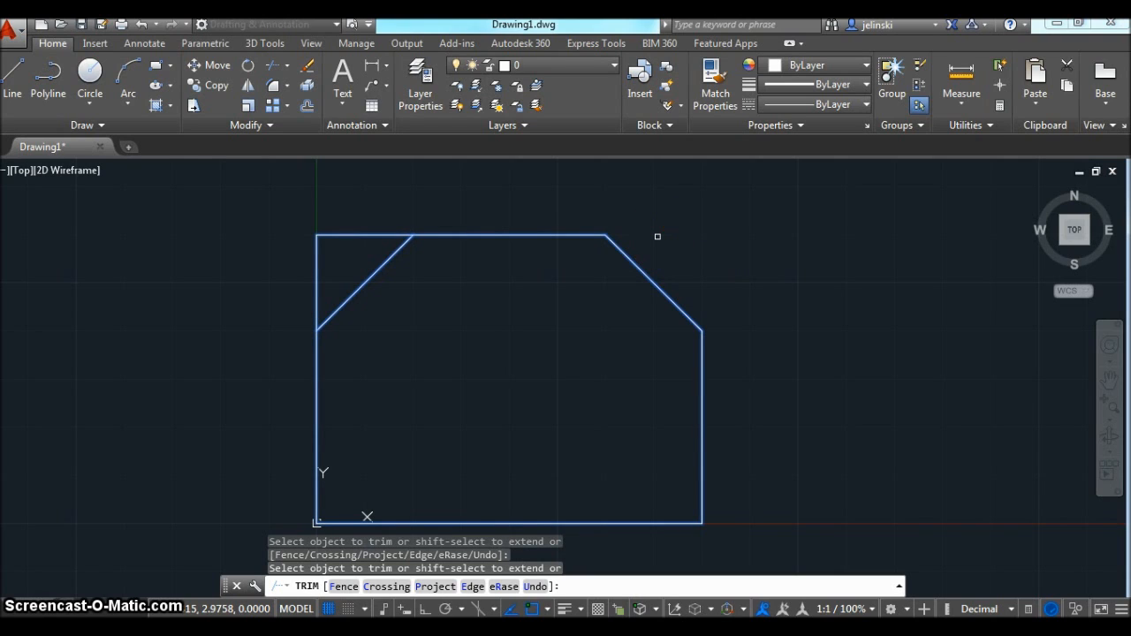
left_click(381, 238)
left_click(318, 274)
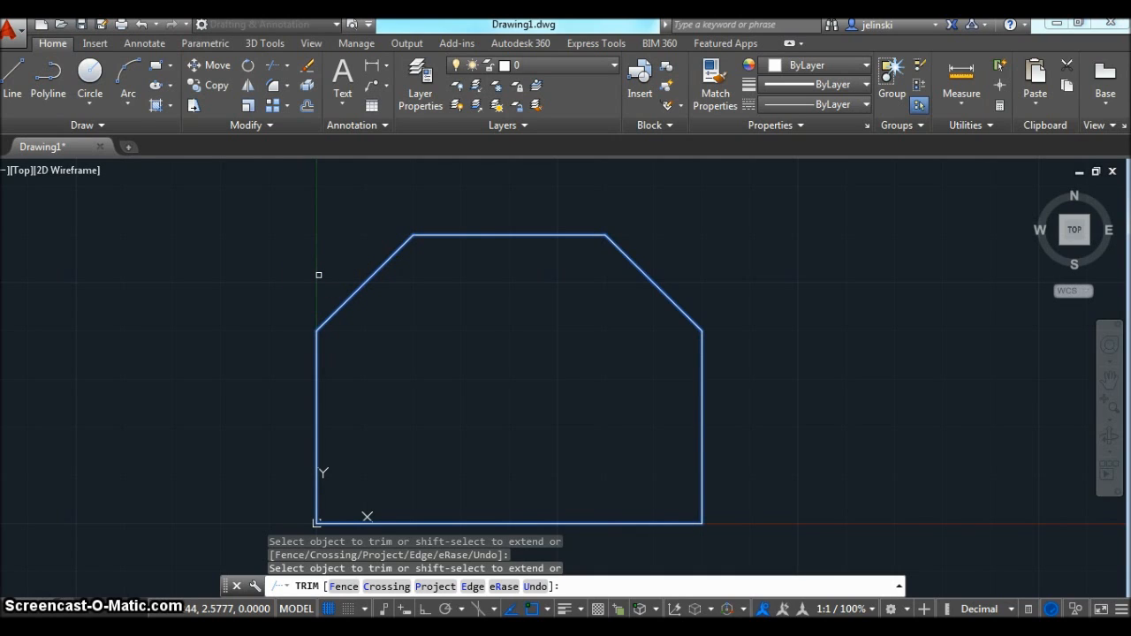
key("Escape")
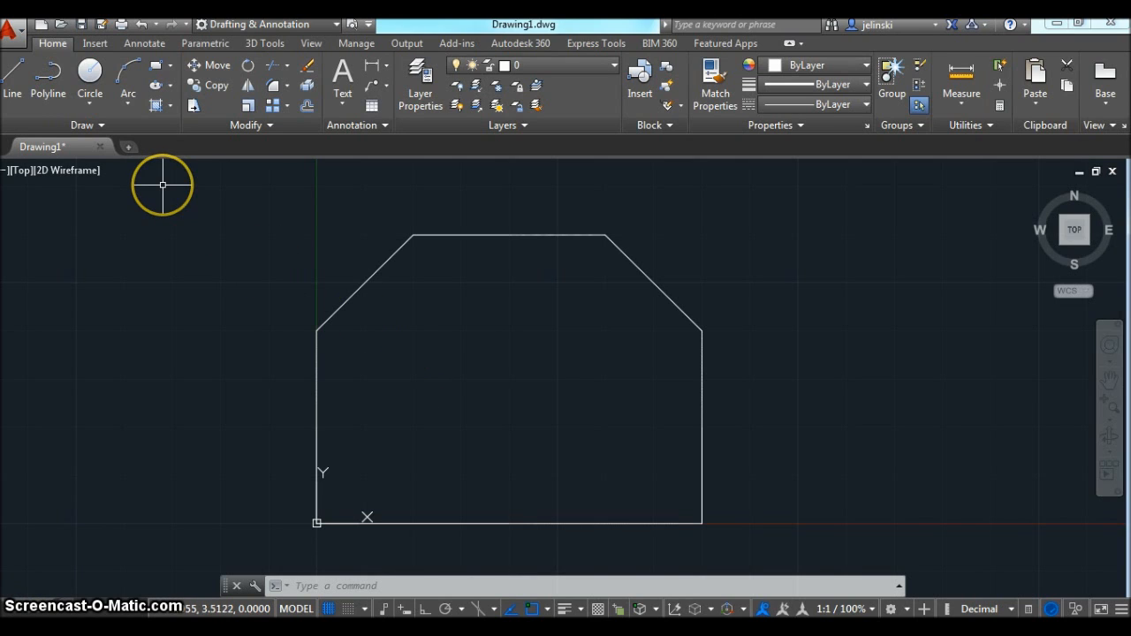
Draw a circle centred at 2,1.5 with a diameter of .53125
left_click(97, 79)
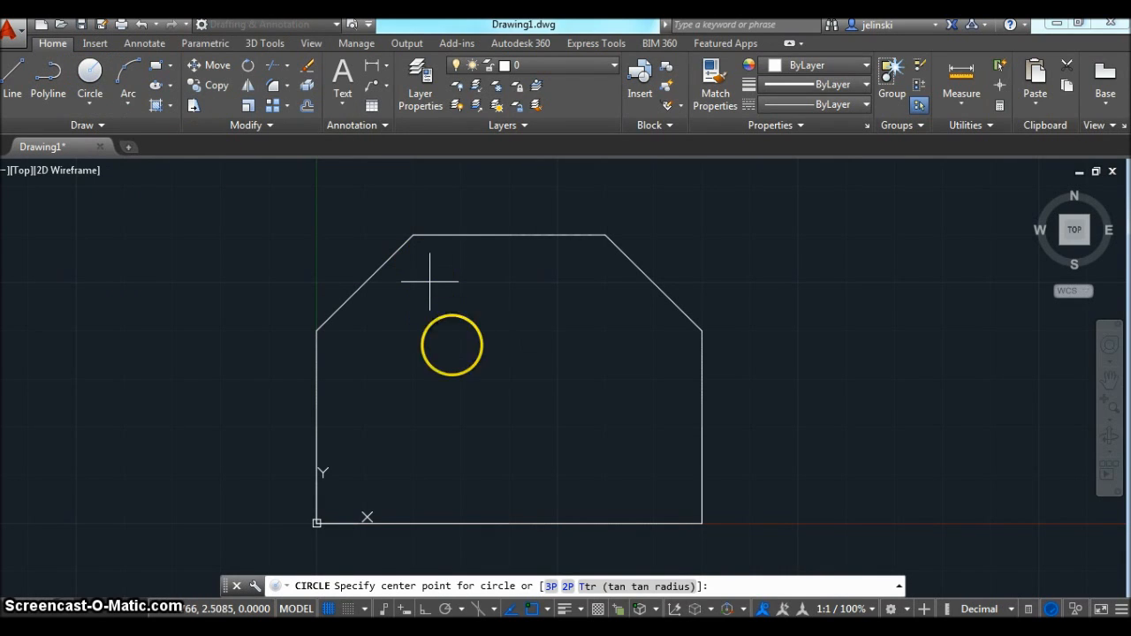
type("2,1.5")
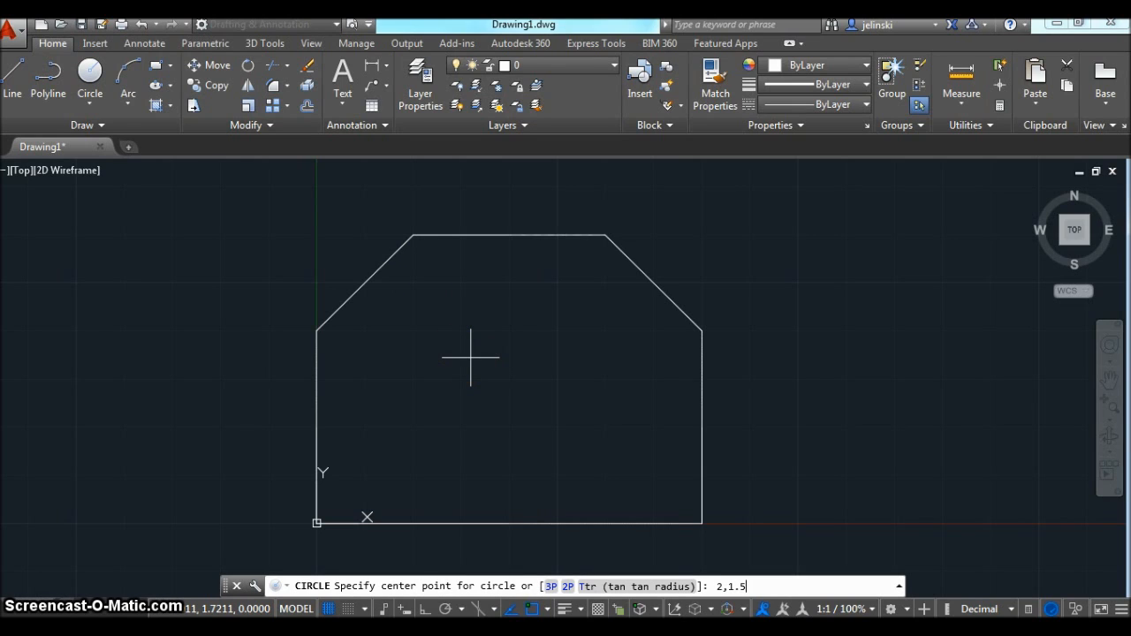
key("Return")
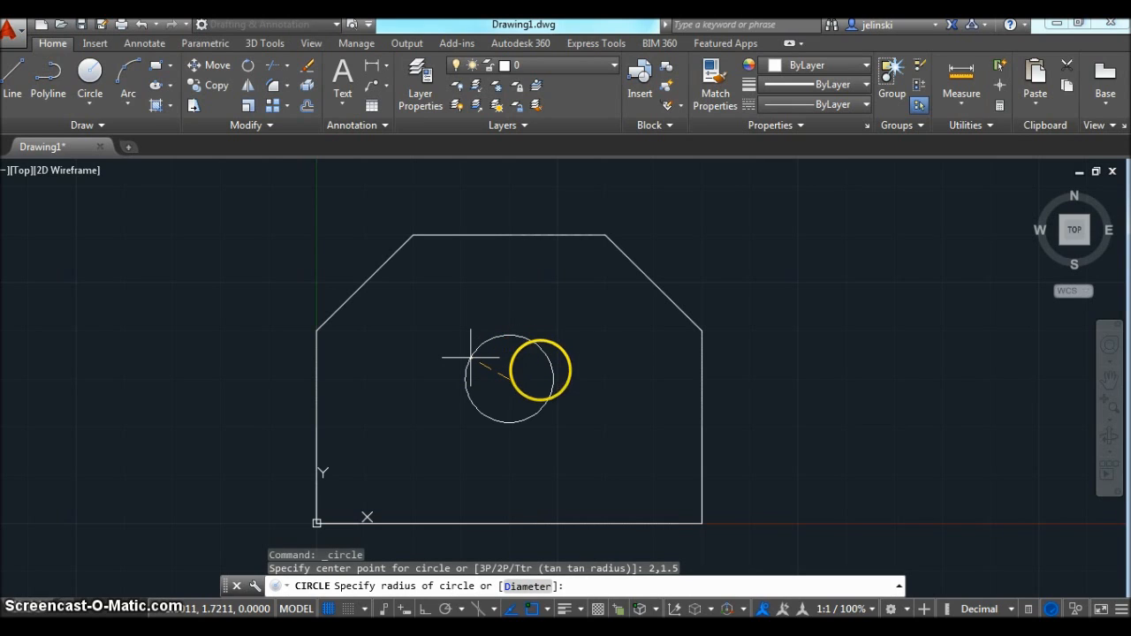
type("d")
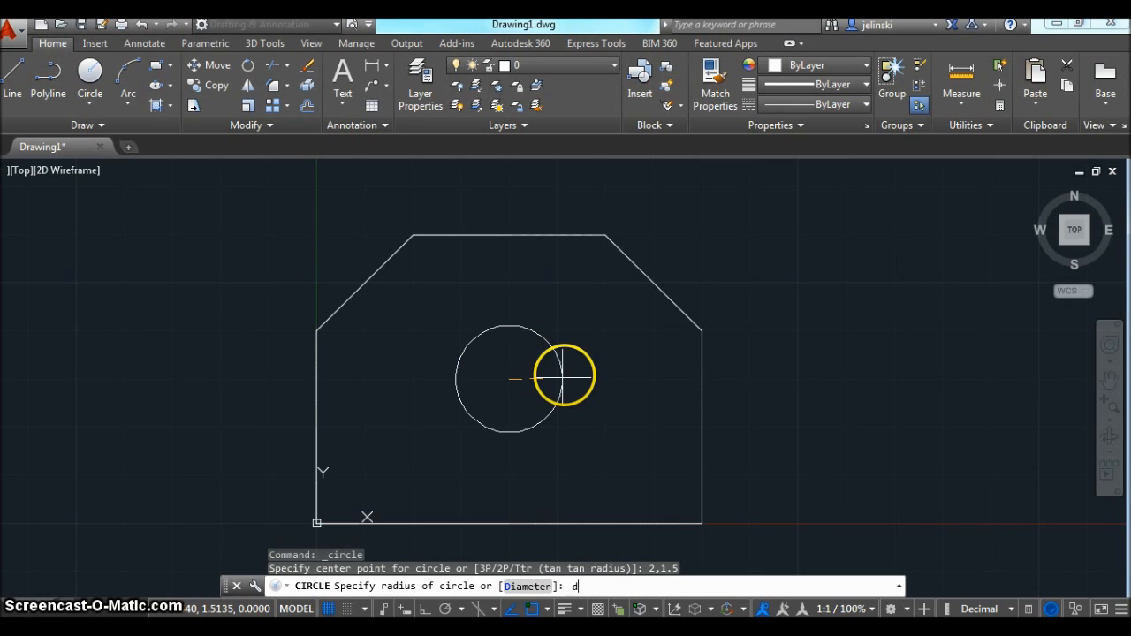
key("Return")
type(".53125")
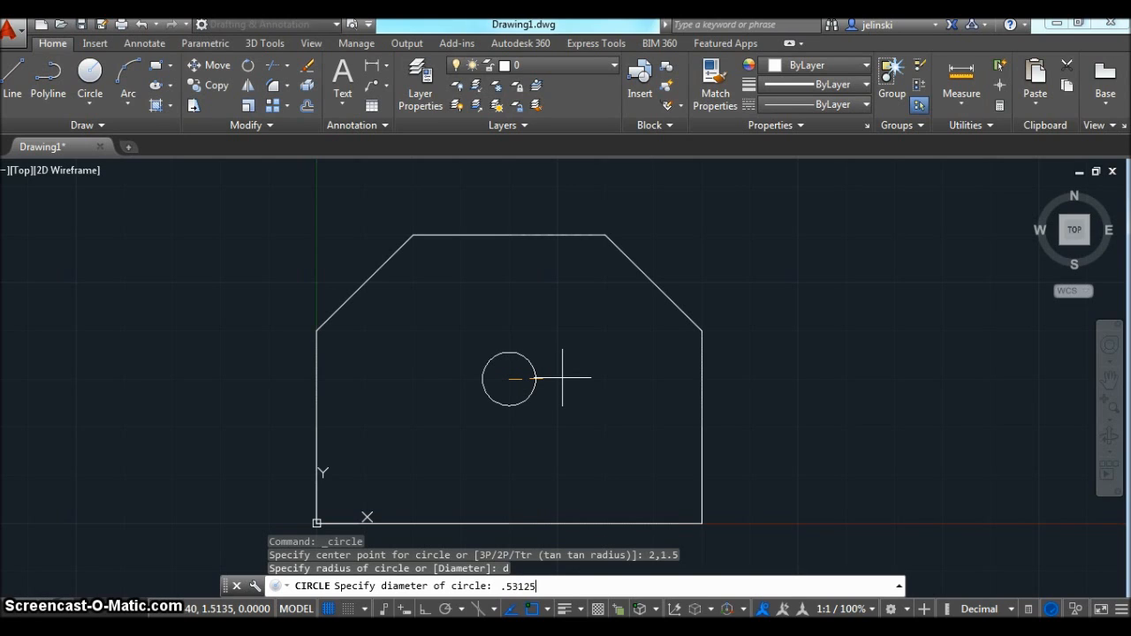
key("Return")
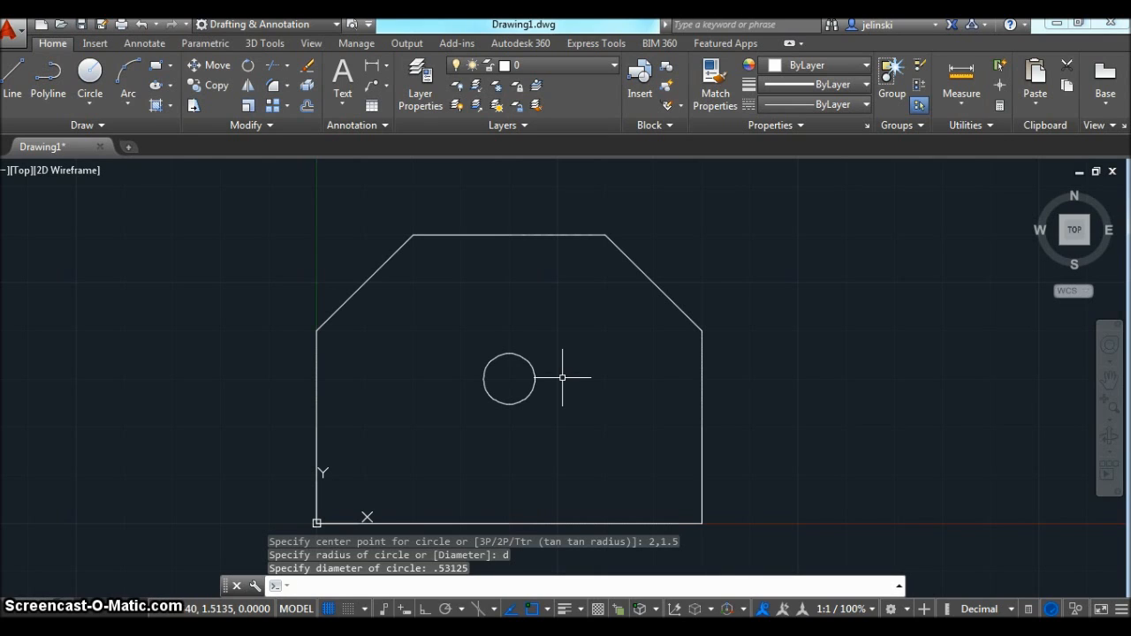
Erase the circle in the middle of the plate outline
left_click(310, 65)
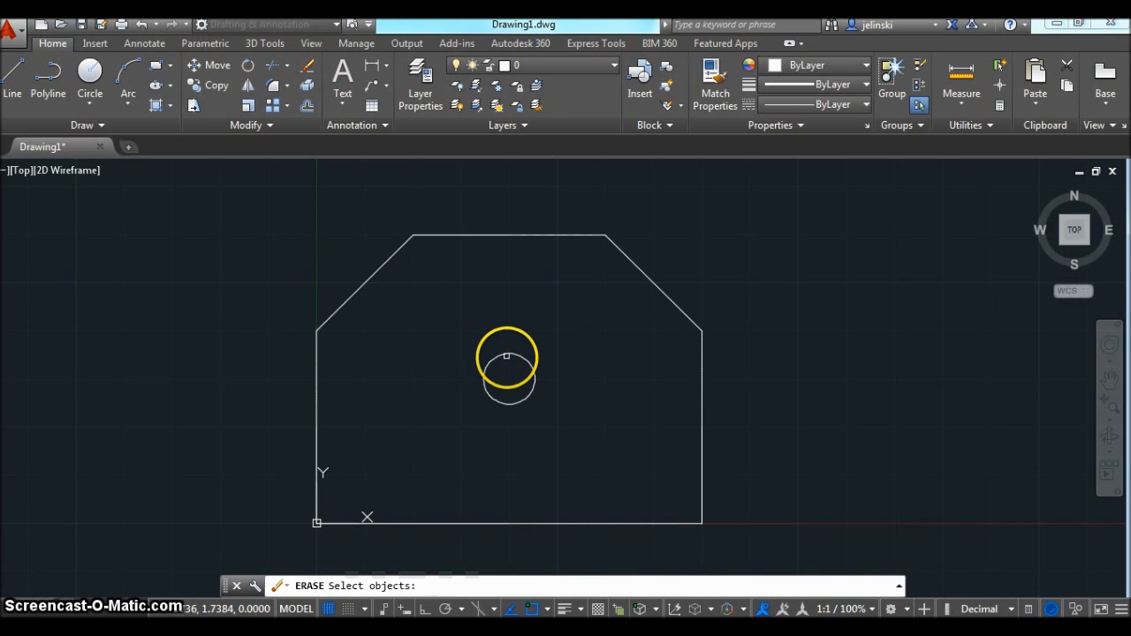
left_click(509, 352)
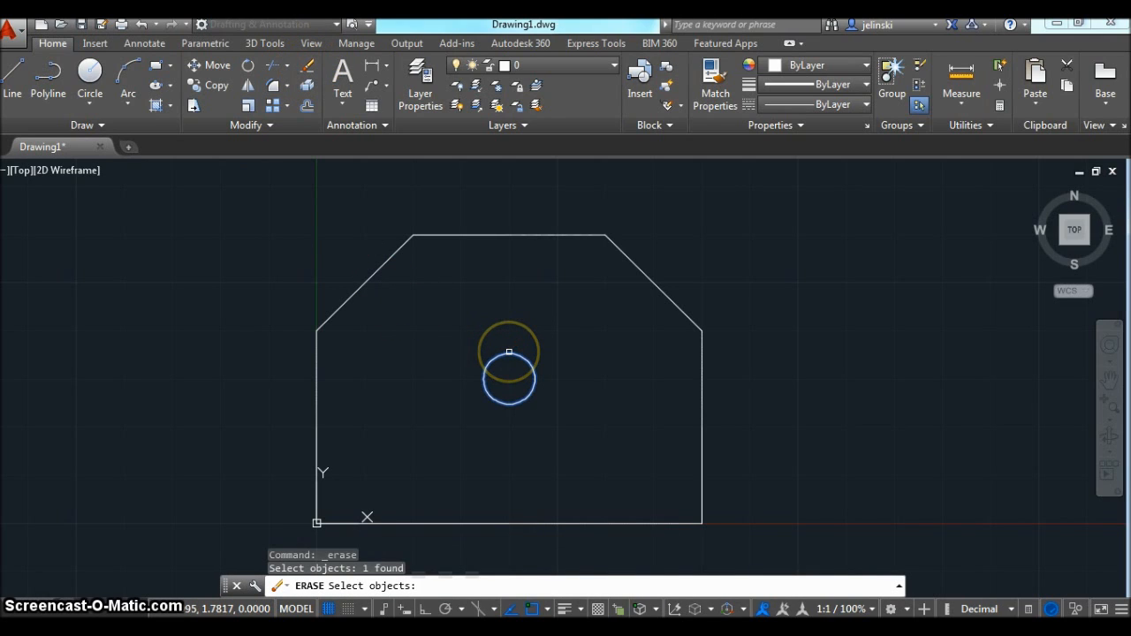
key("Return")
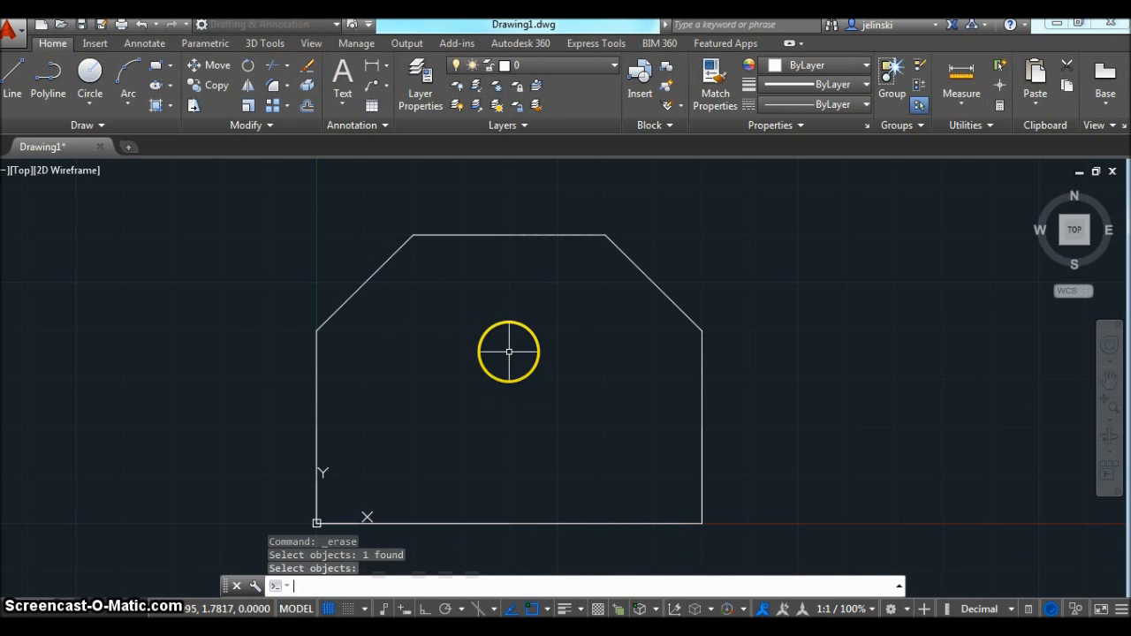
Draw a circle centred at 2,1.5 with a radius of .53125
left_click(94, 86)
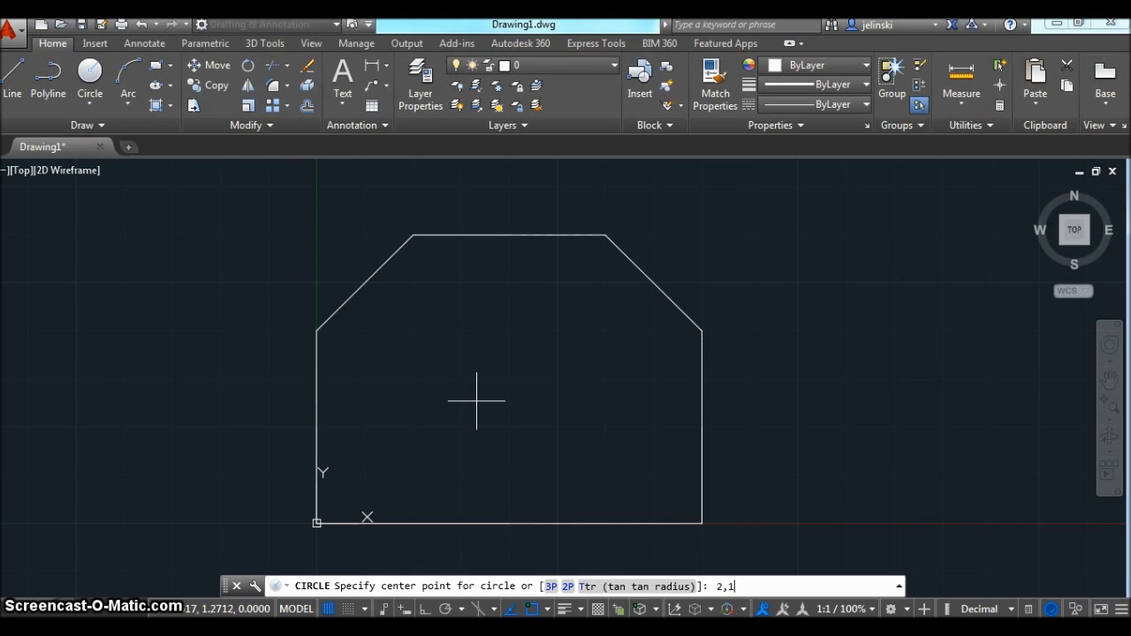
key("Return")
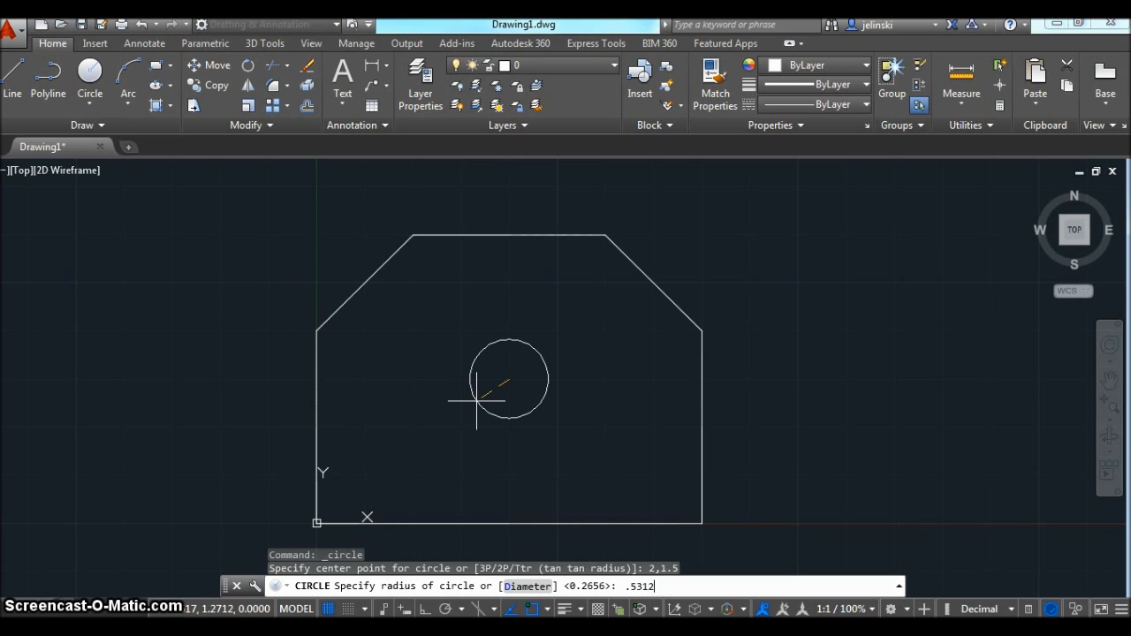
key("Return")
key("Escape")
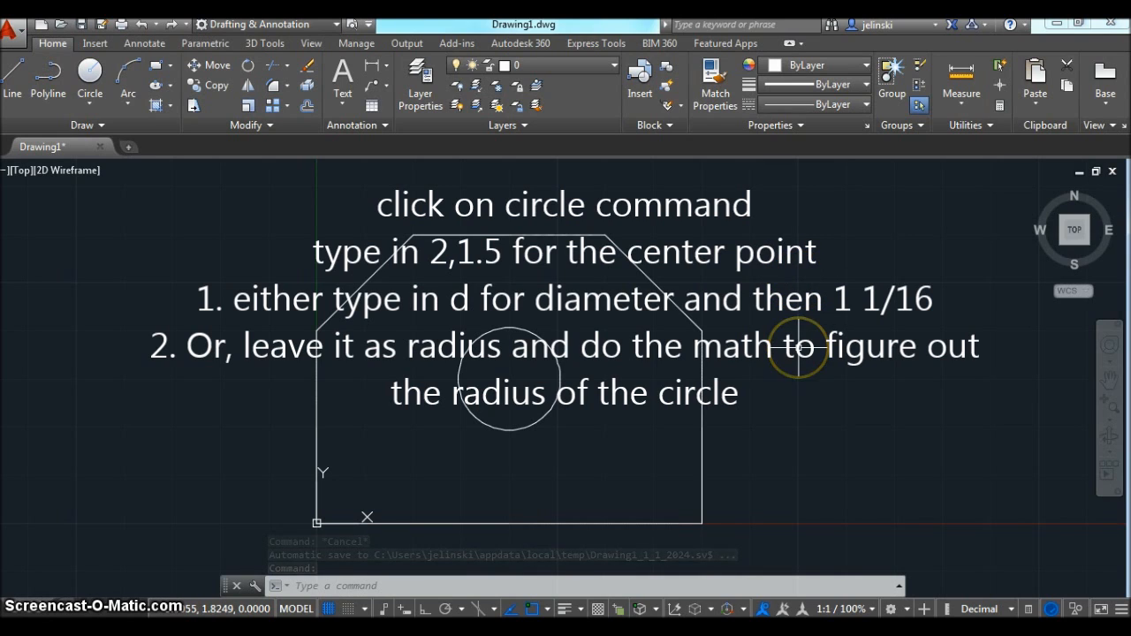
Open the Standard dimension style for modification and review its primary and alternate unit settings, accepting them as they are
type("Di")
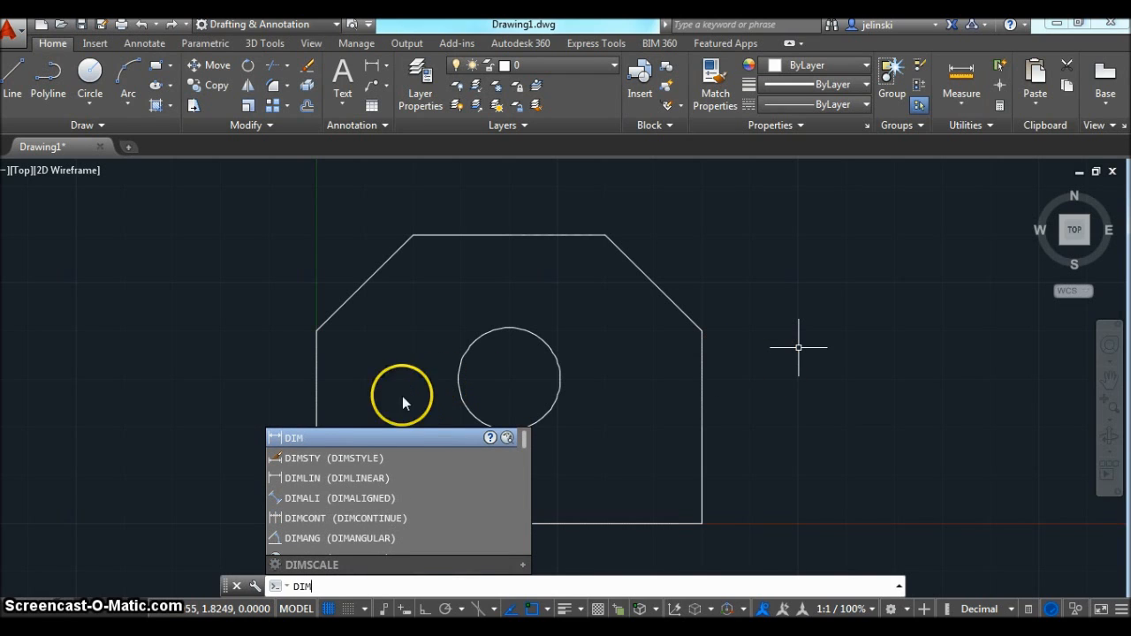
left_click(331, 463)
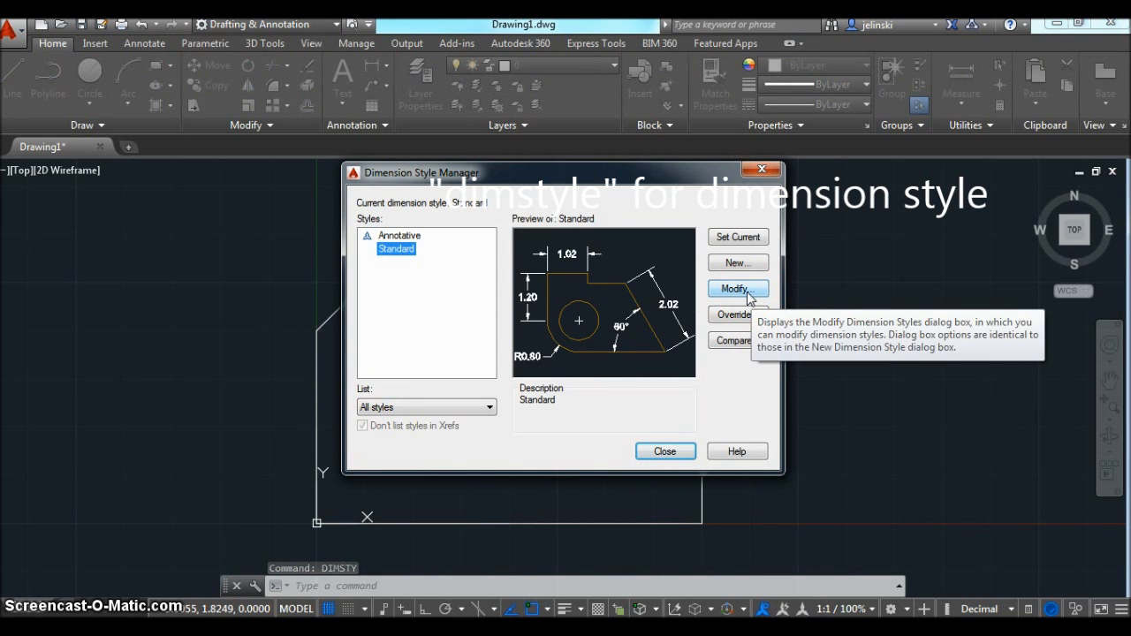
left_click(748, 291)
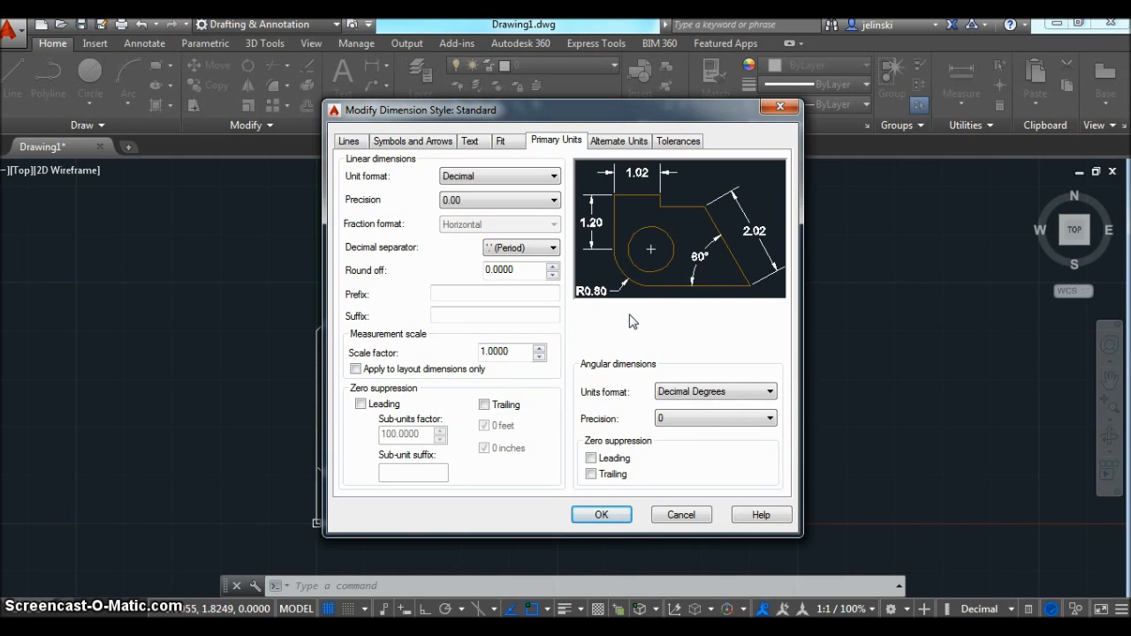
left_click(621, 143)
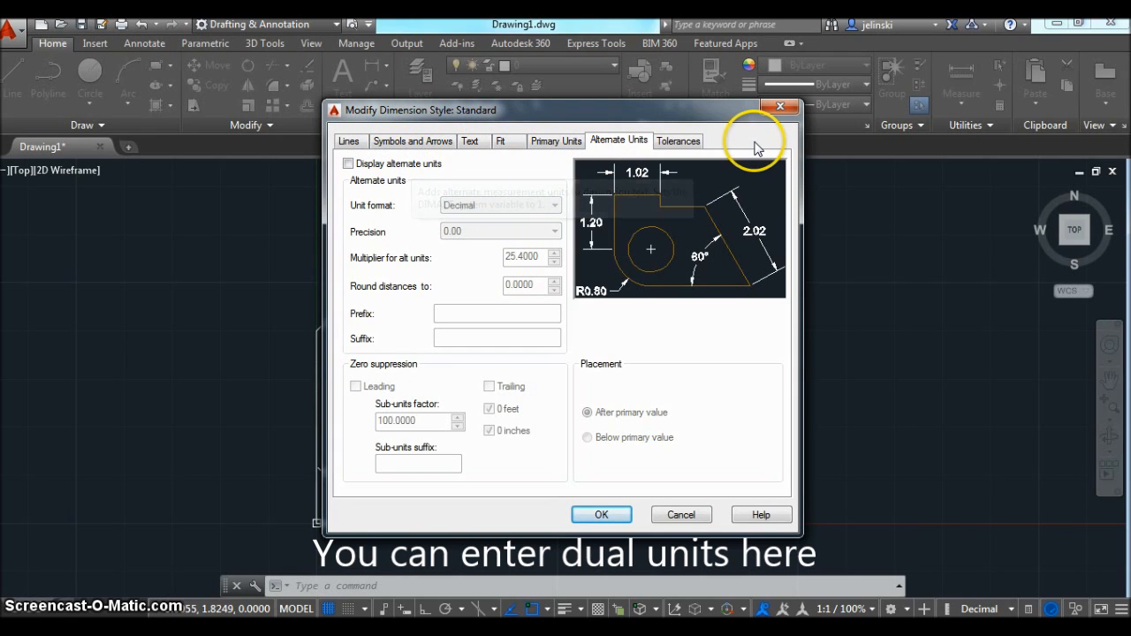
left_click(611, 515)
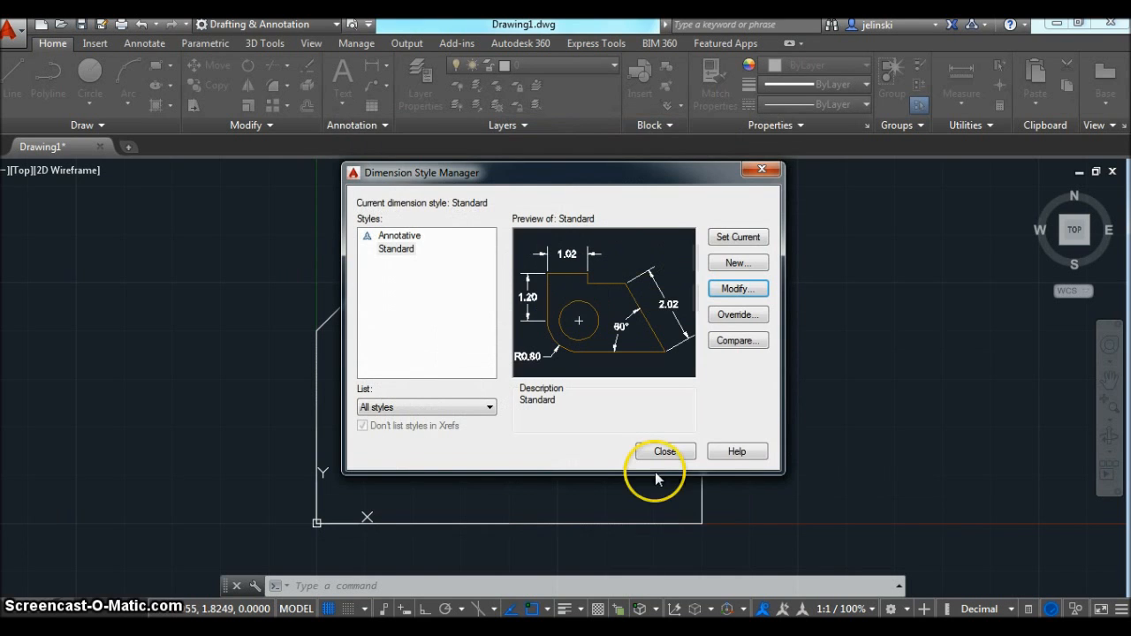
Close the Dimension Style Manager and add a linear dimension for the plate's top edge, placed just above it
left_click(666, 452)
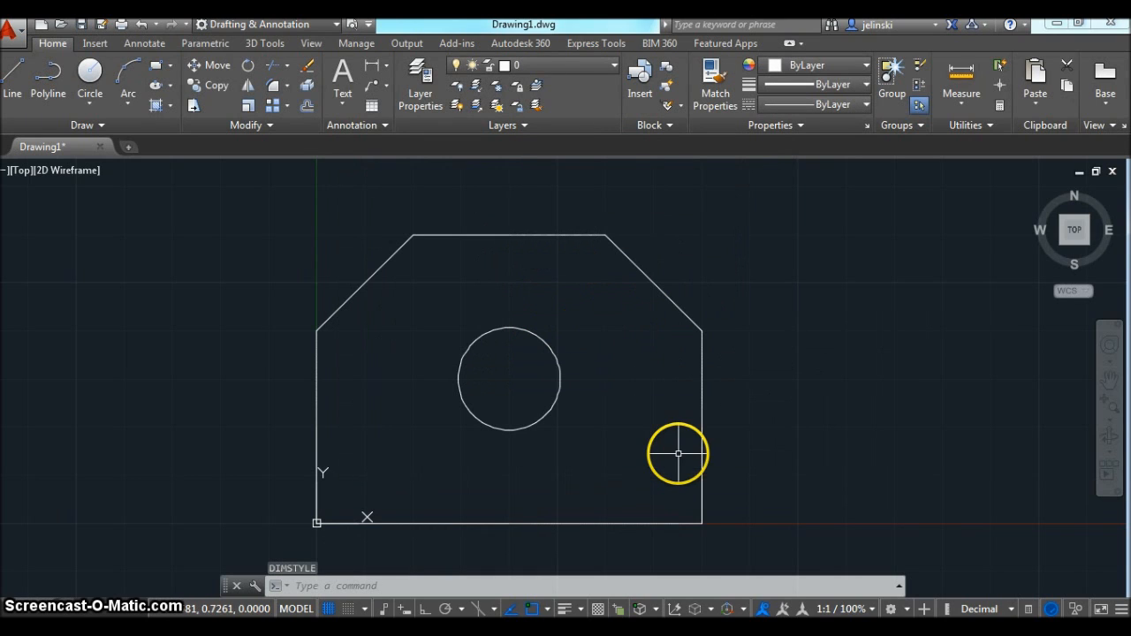
left_click(145, 43)
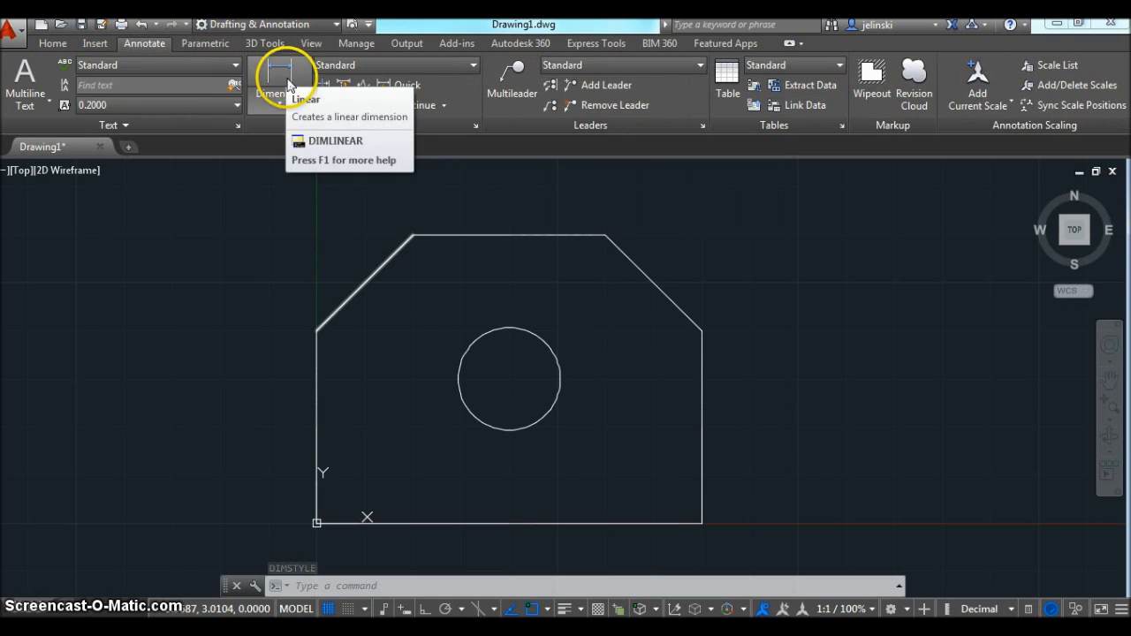
left_click(275, 103)
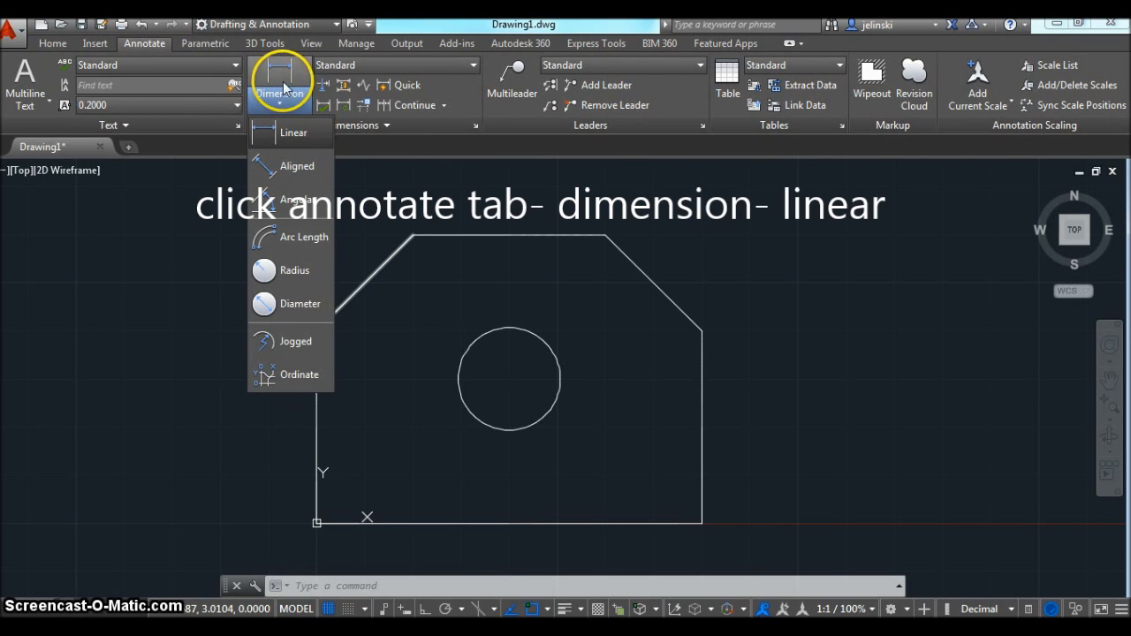
left_click(278, 137)
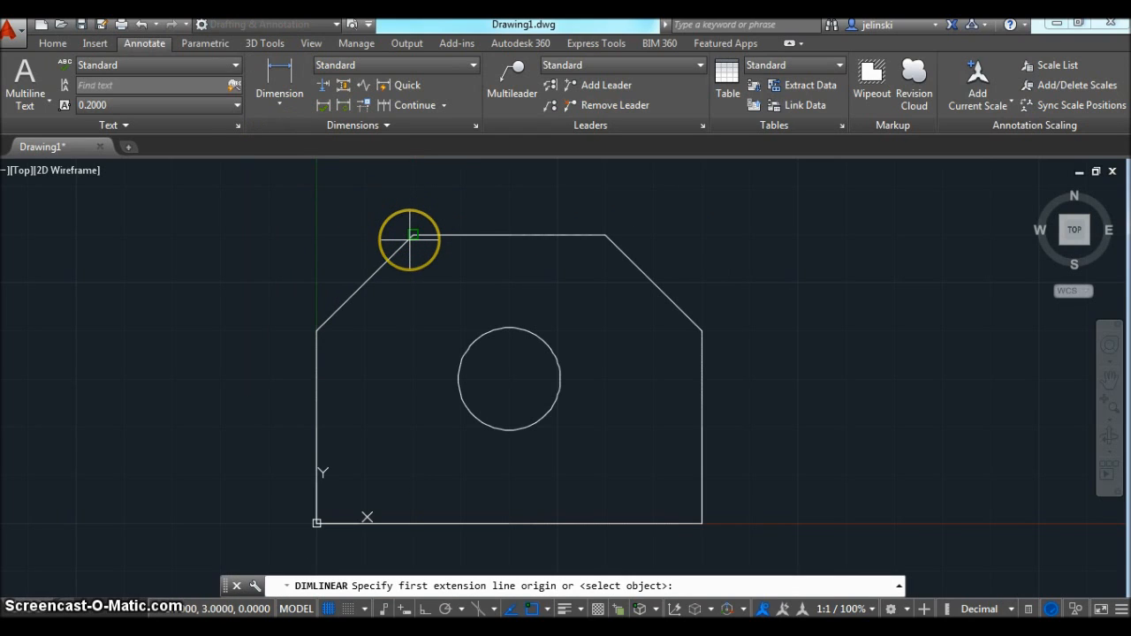
left_click(411, 235)
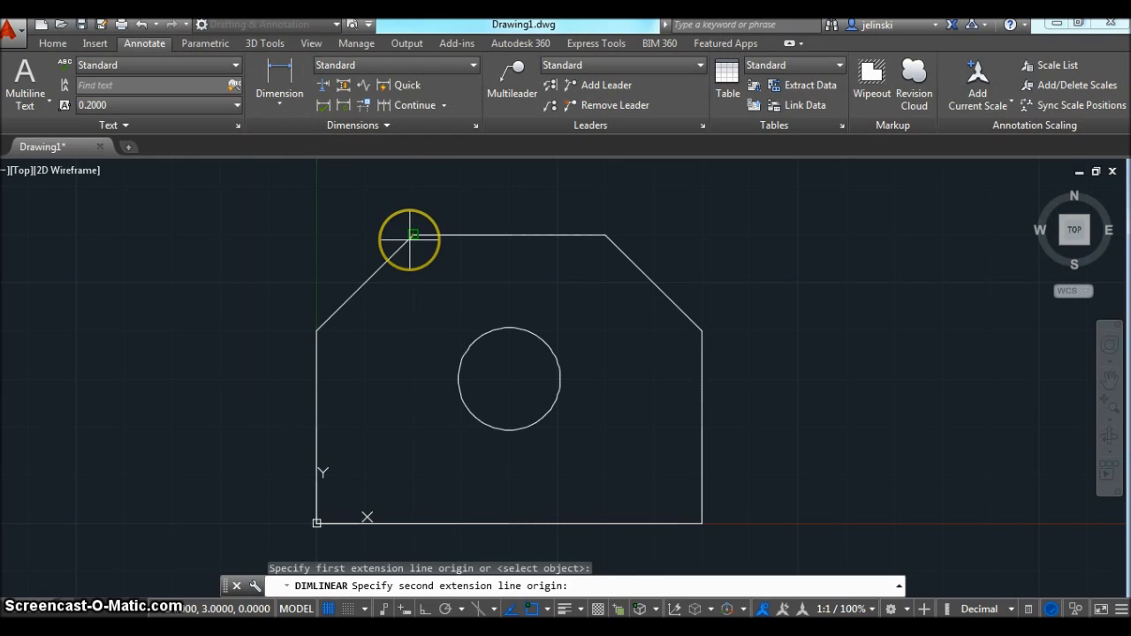
left_click(603, 236)
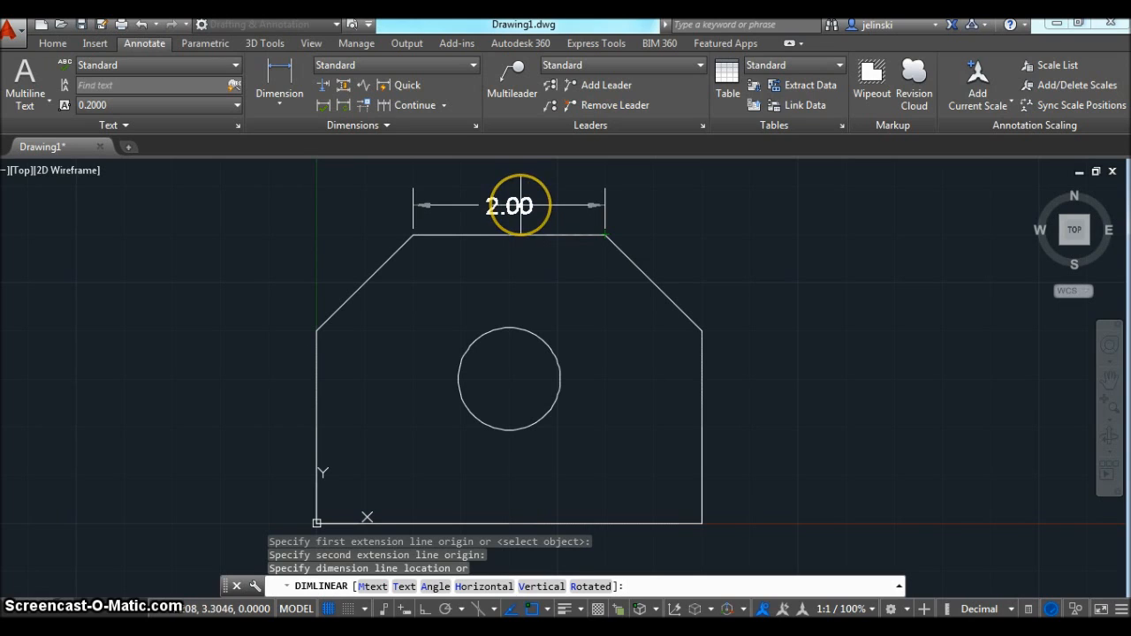
left_click(521, 205)
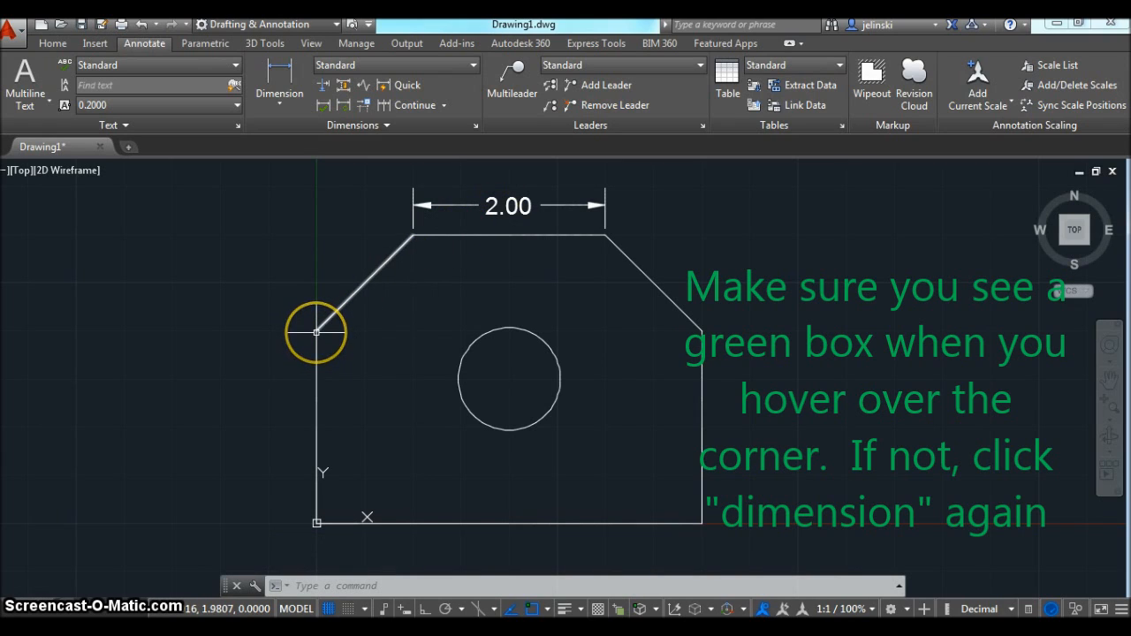
type("d")
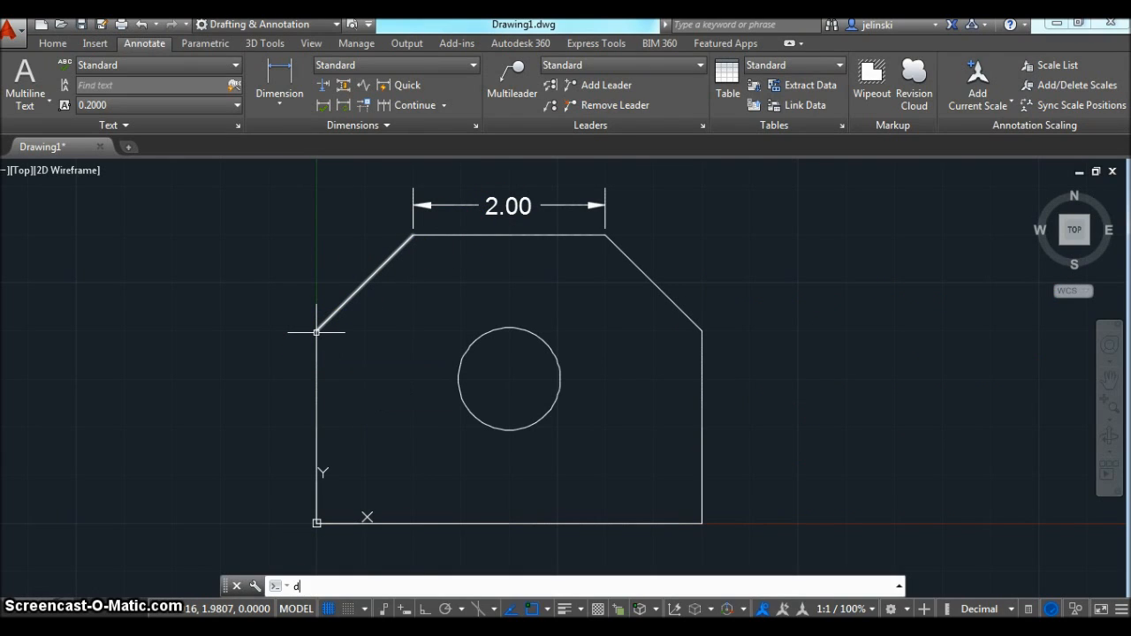
type("im")
key("Return")
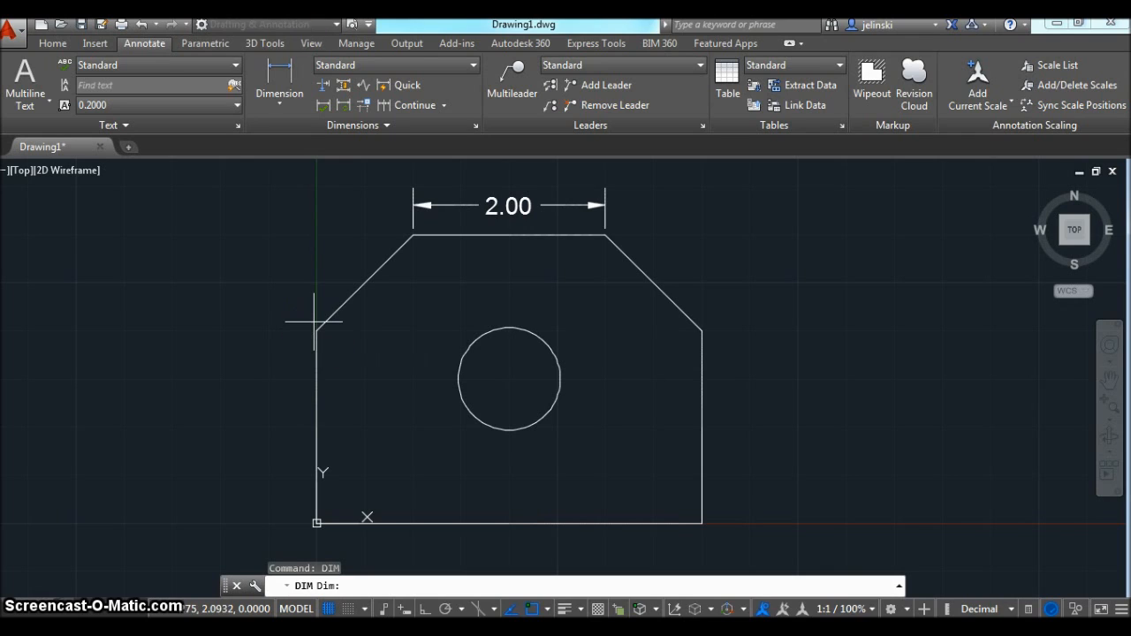
Add a horizontal linear dimension from the left cut's lower corner to the top edge's right end, placed above the top-edge dimension
left_click(280, 69)
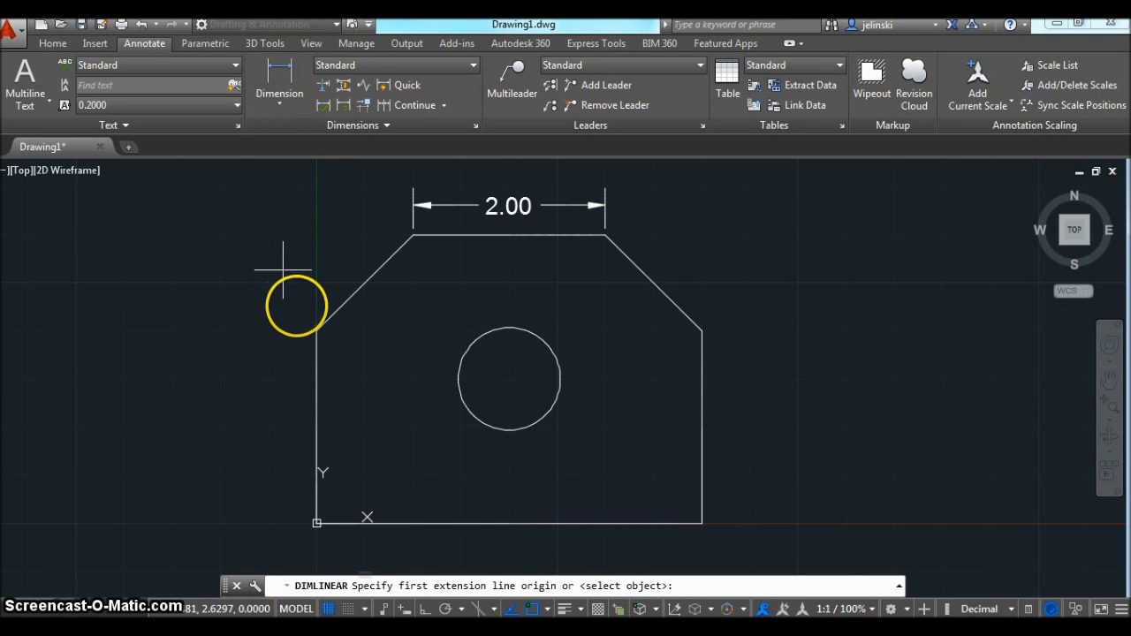
left_click(318, 336)
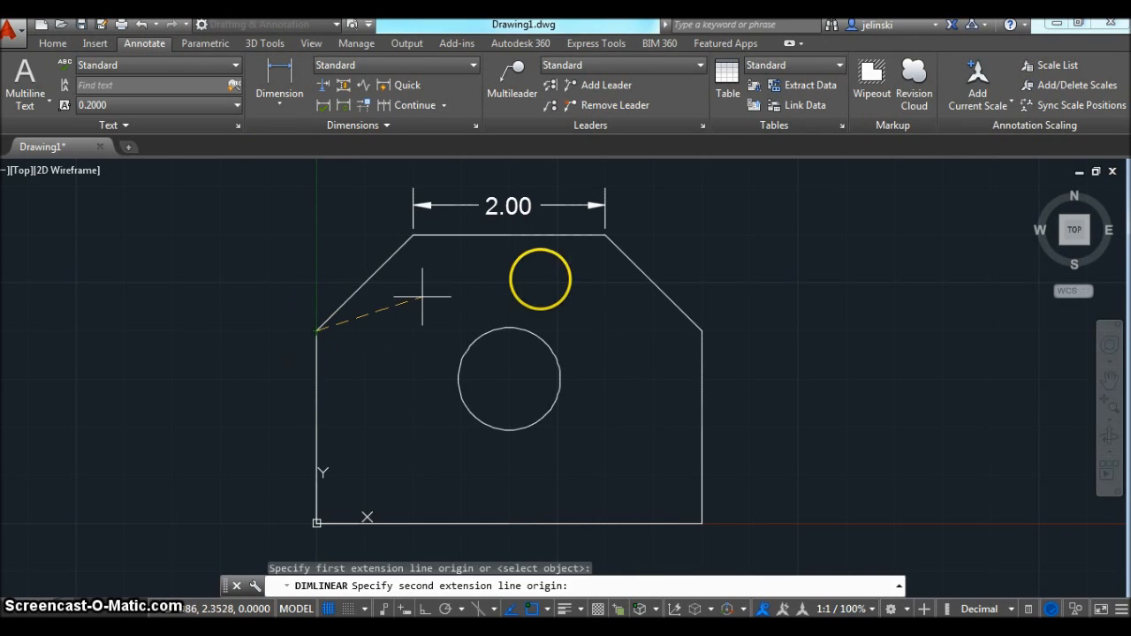
left_click(606, 235)
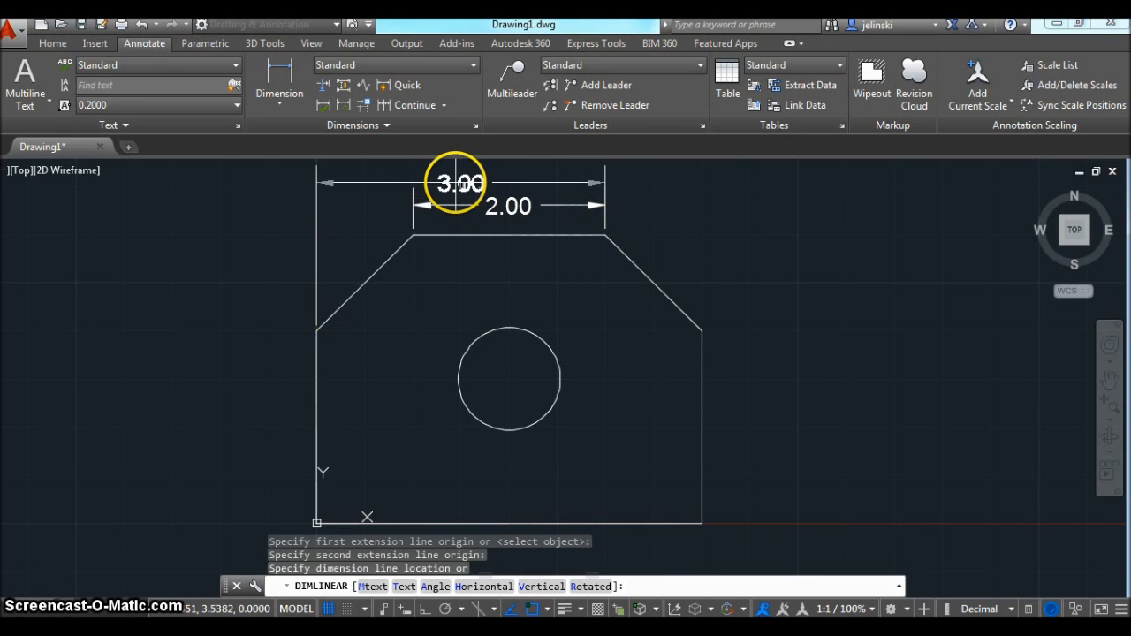
left_click(458, 179)
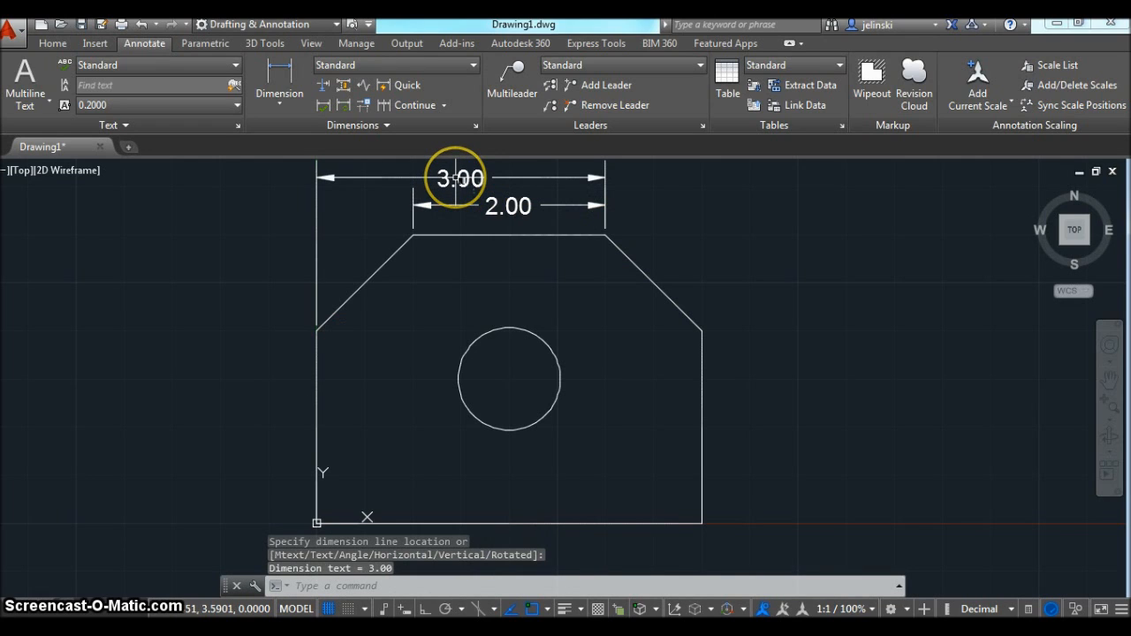
Add a vertical linear dimension from the top edge's left end to the plate's lower-left corner, placed well left of the plate
left_click(280, 89)
left_click(284, 87)
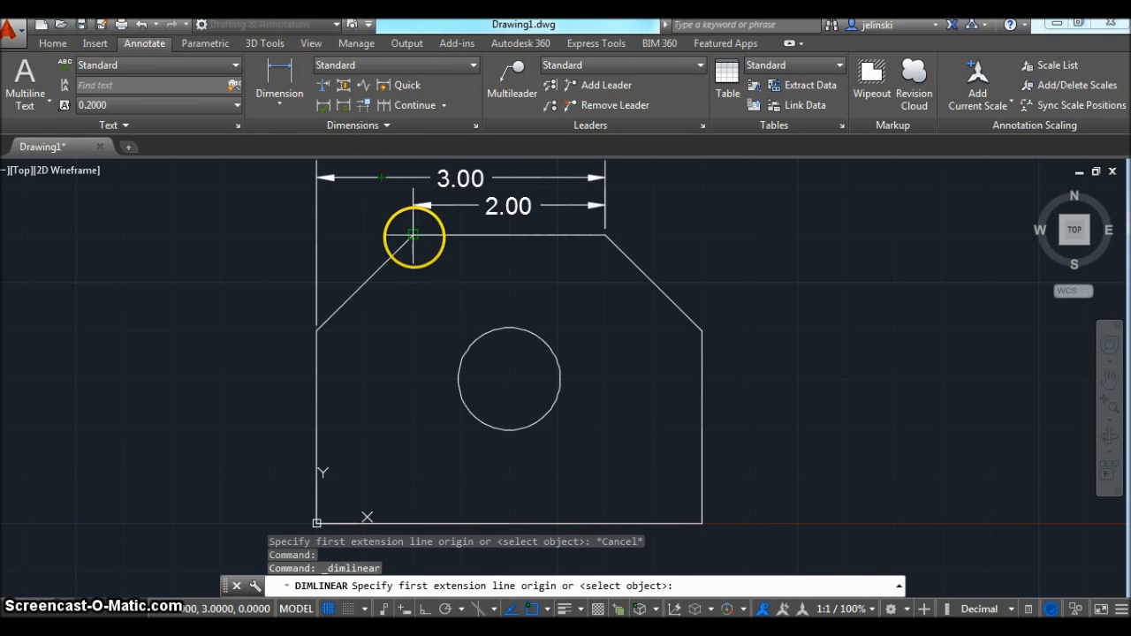
left_click(414, 235)
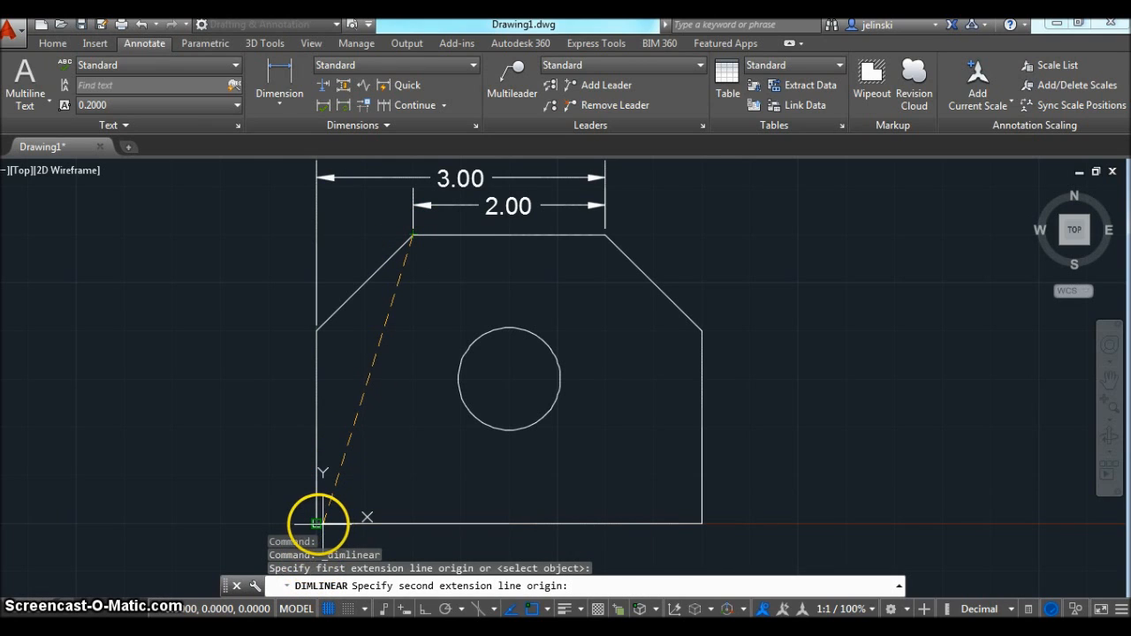
left_click(317, 523)
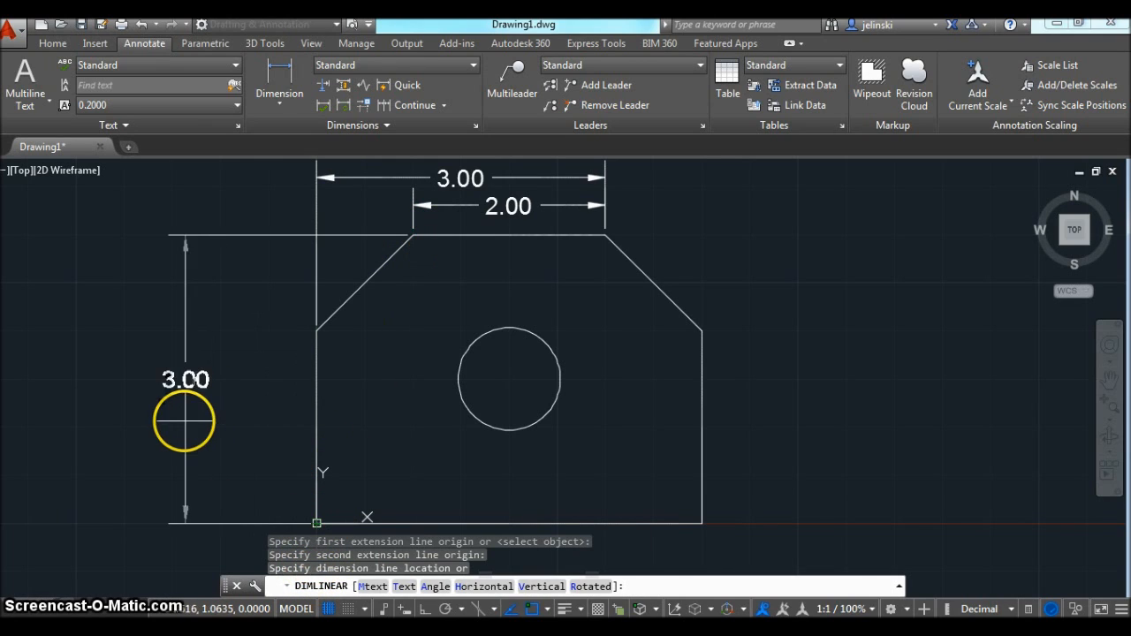
left_click(181, 420)
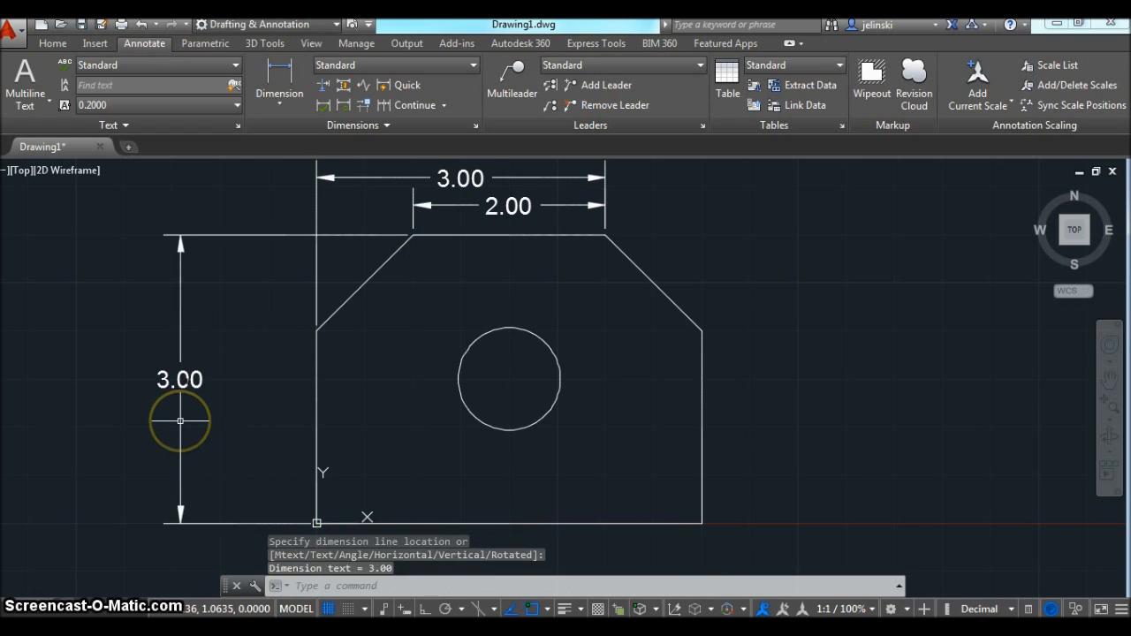
Add a vertical linear dimension for the plate's left edge, placed between the plate and the overall height dimension
left_click(281, 80)
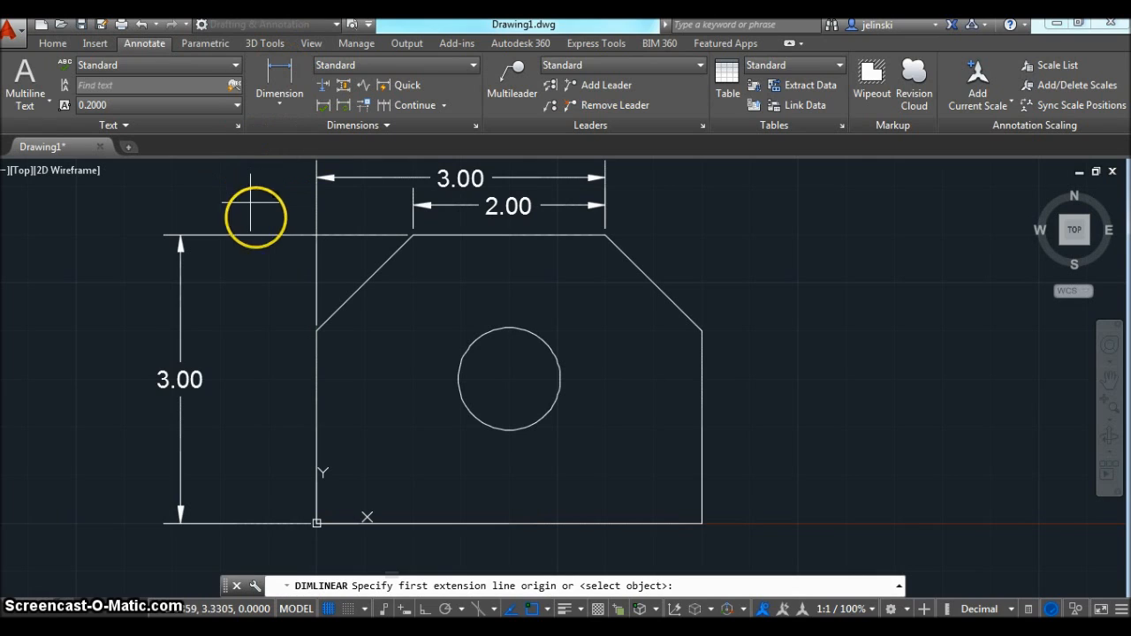
left_click(316, 330)
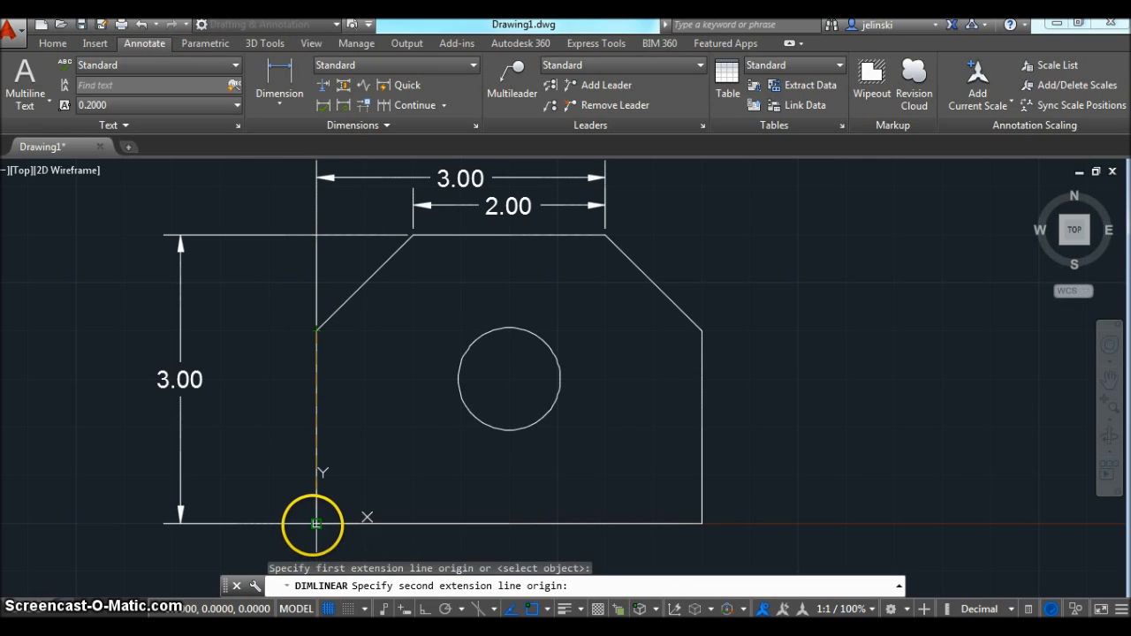
left_click(316, 523)
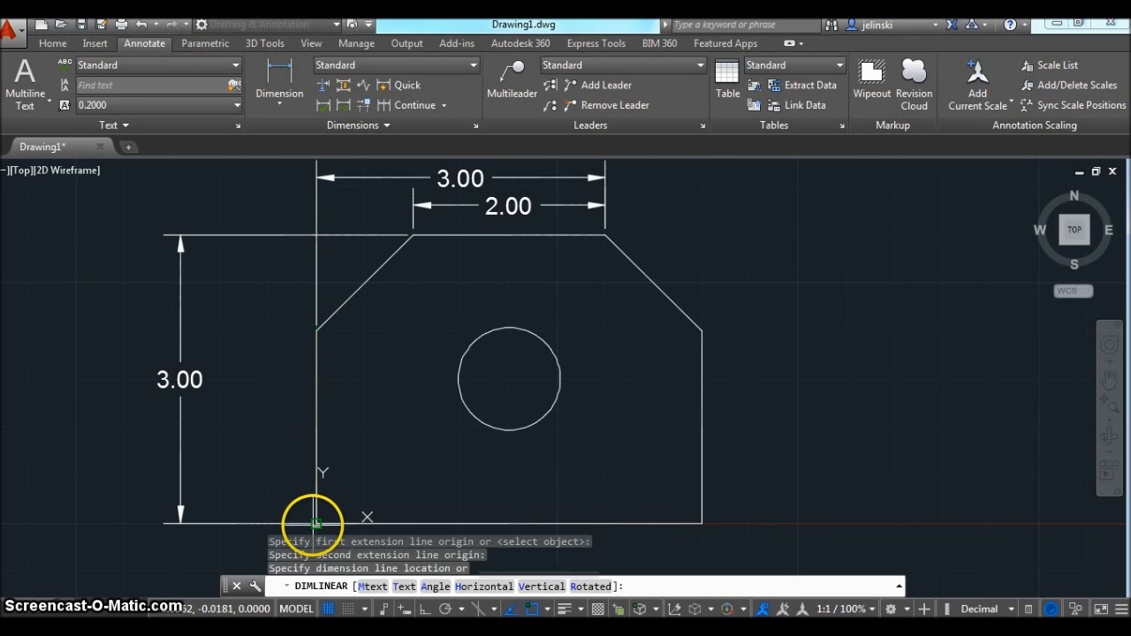
left_click(227, 489)
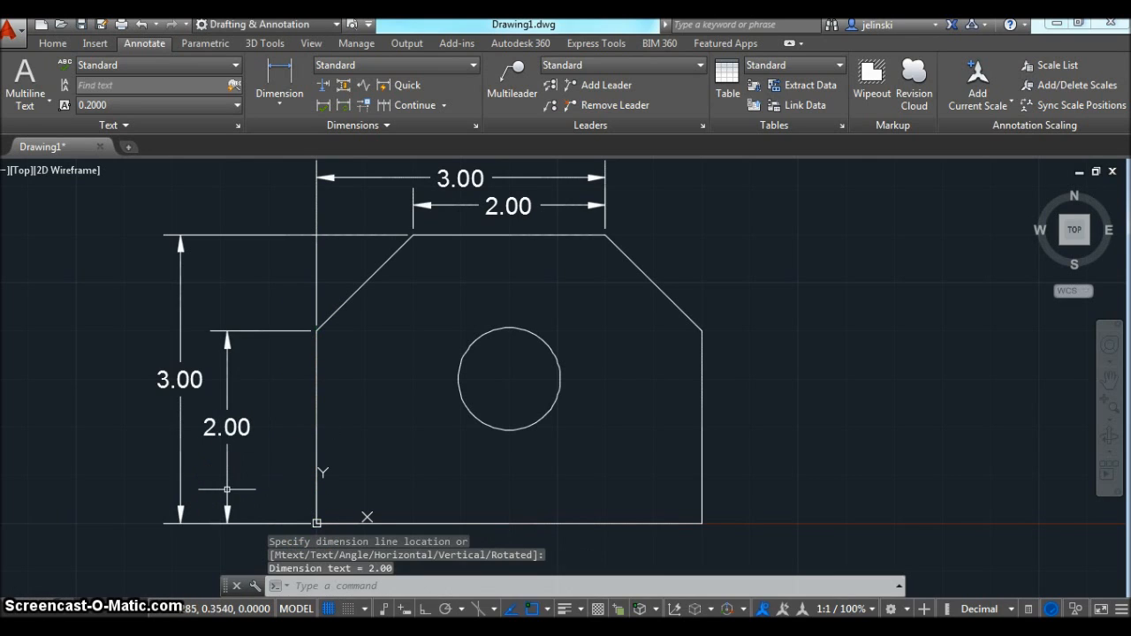
Add a vertical linear dimension from the circle's centre to the plate's lower-left corner, placed nearest to the left edge
left_click(281, 80)
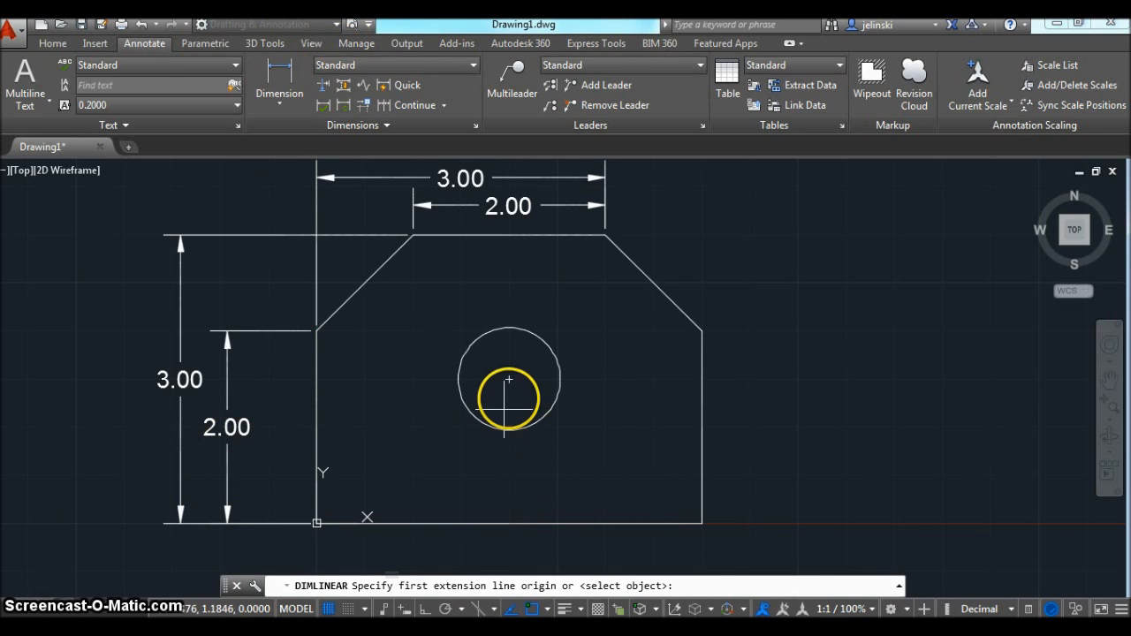
left_click(509, 380)
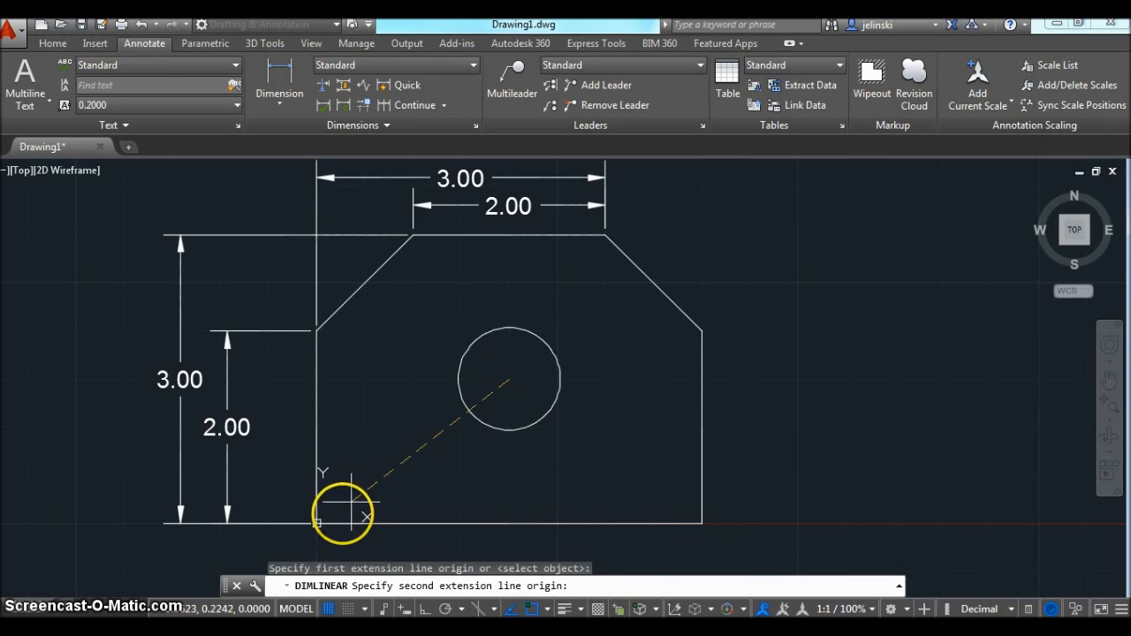
left_click(318, 523)
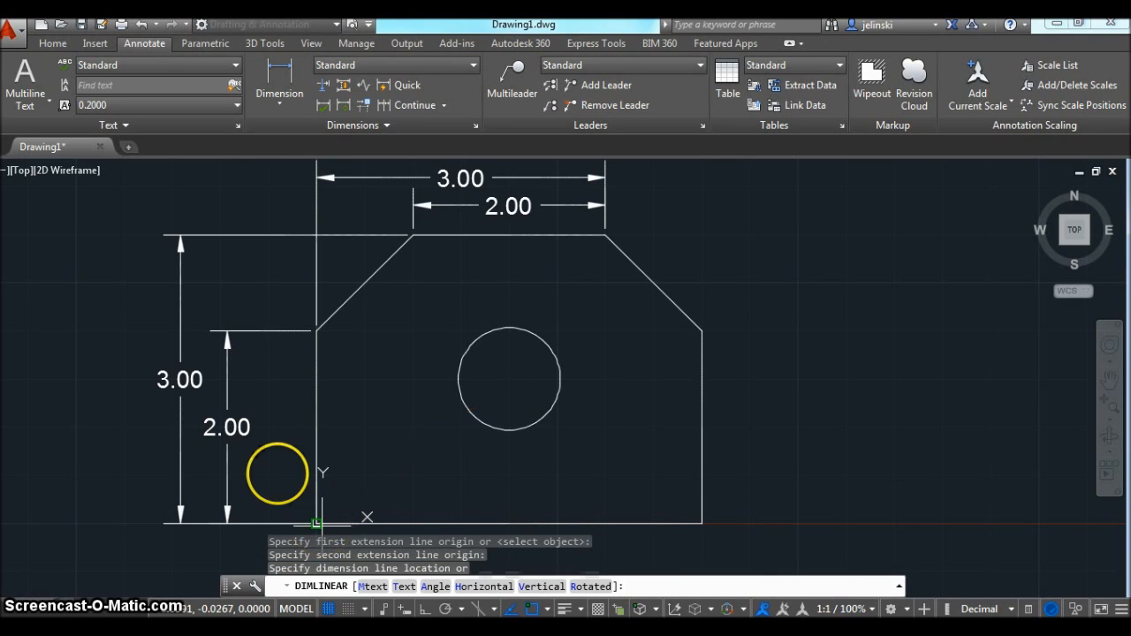
left_click(281, 448)
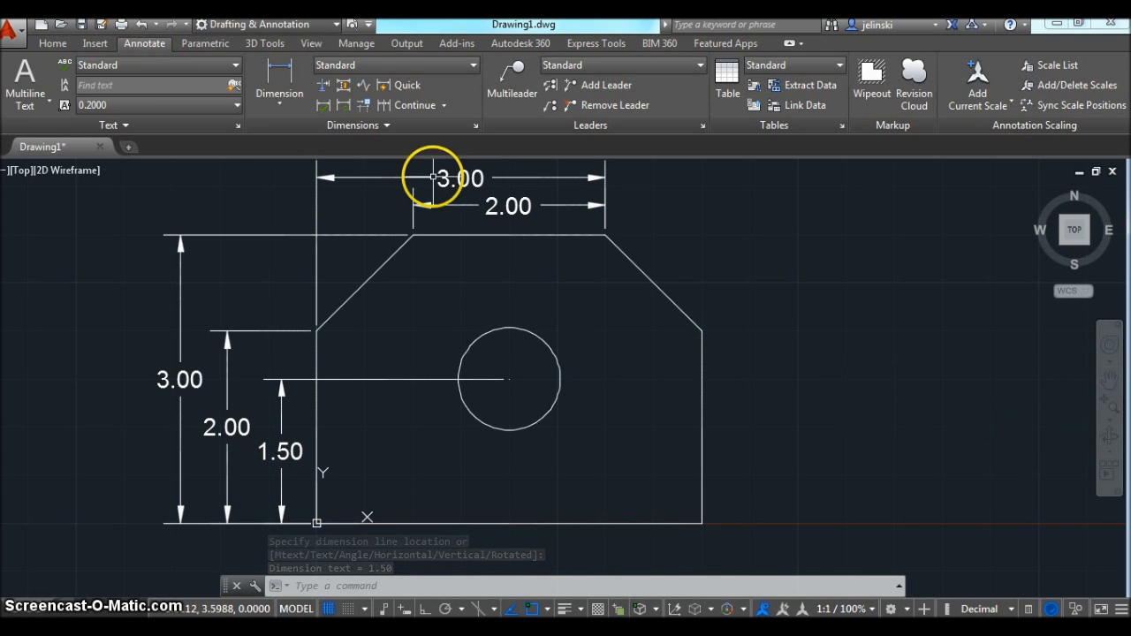
Add a horizontal linear dimension across the left cut corner, placed below the longer dimension above the plate
left_click(277, 69)
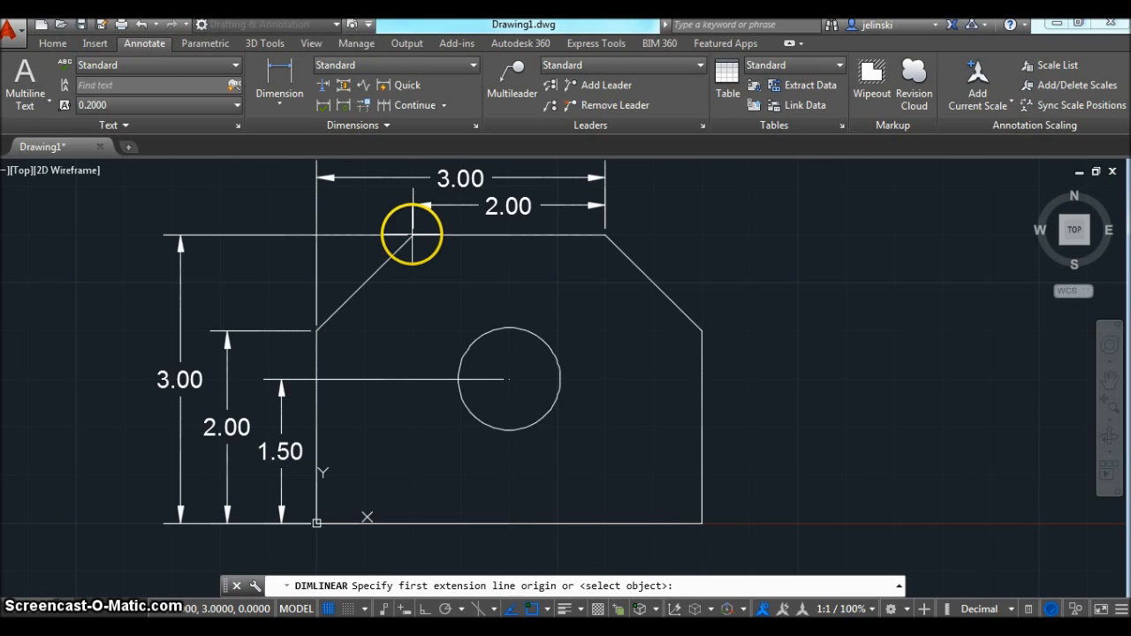
left_click(413, 235)
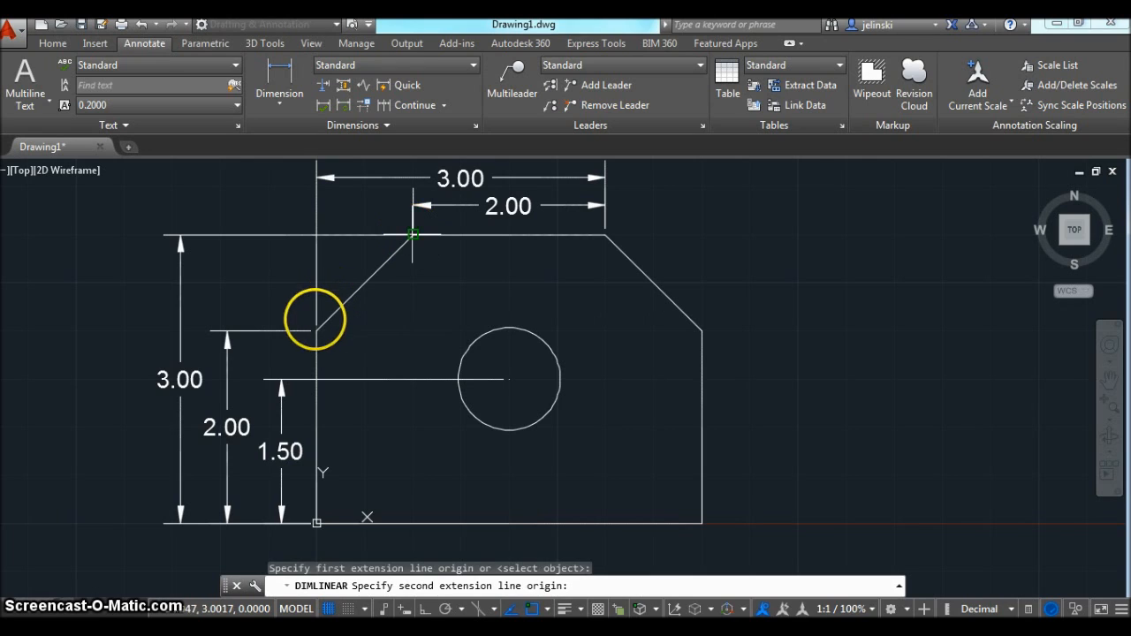
left_click(316, 331)
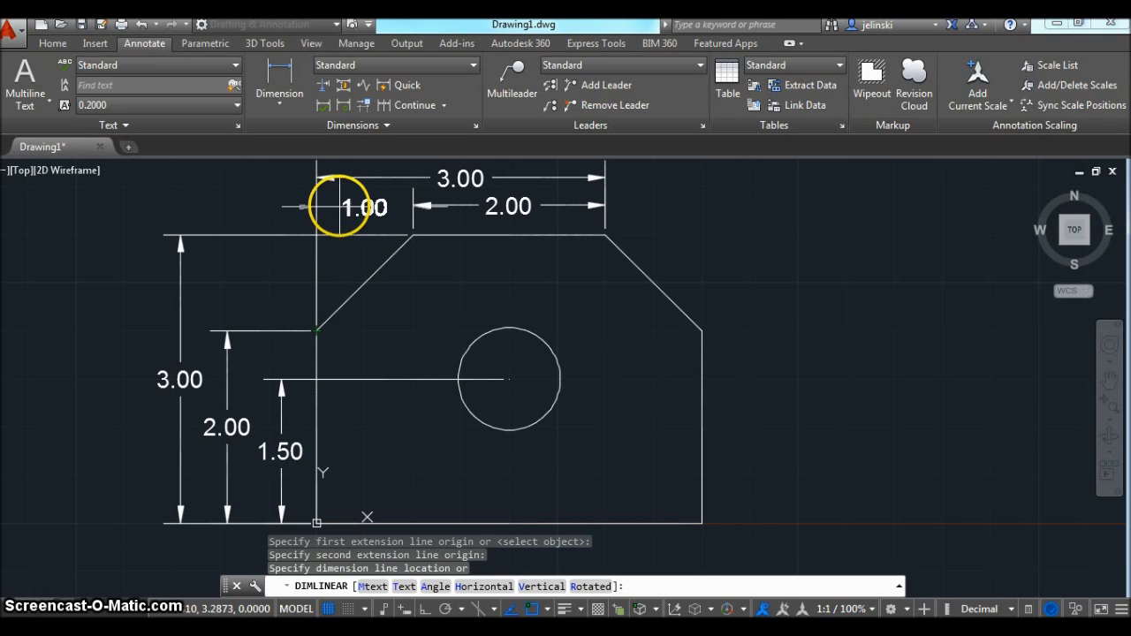
left_click(339, 204)
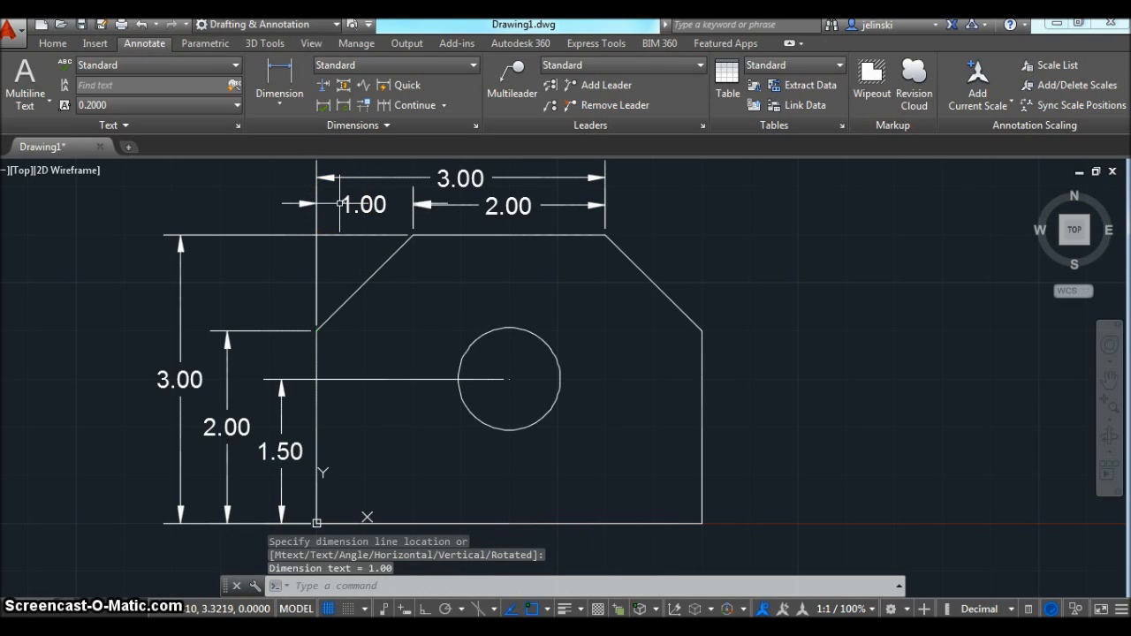
Erase the linear dimension of the plate's top edge
left_click(54, 44)
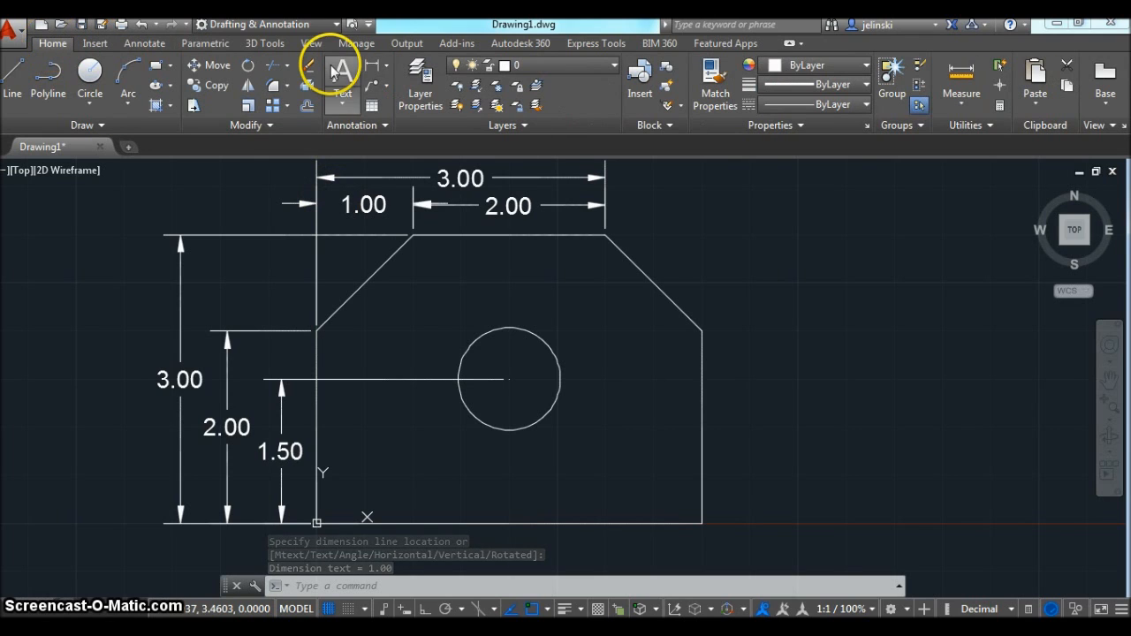
left_click(303, 69)
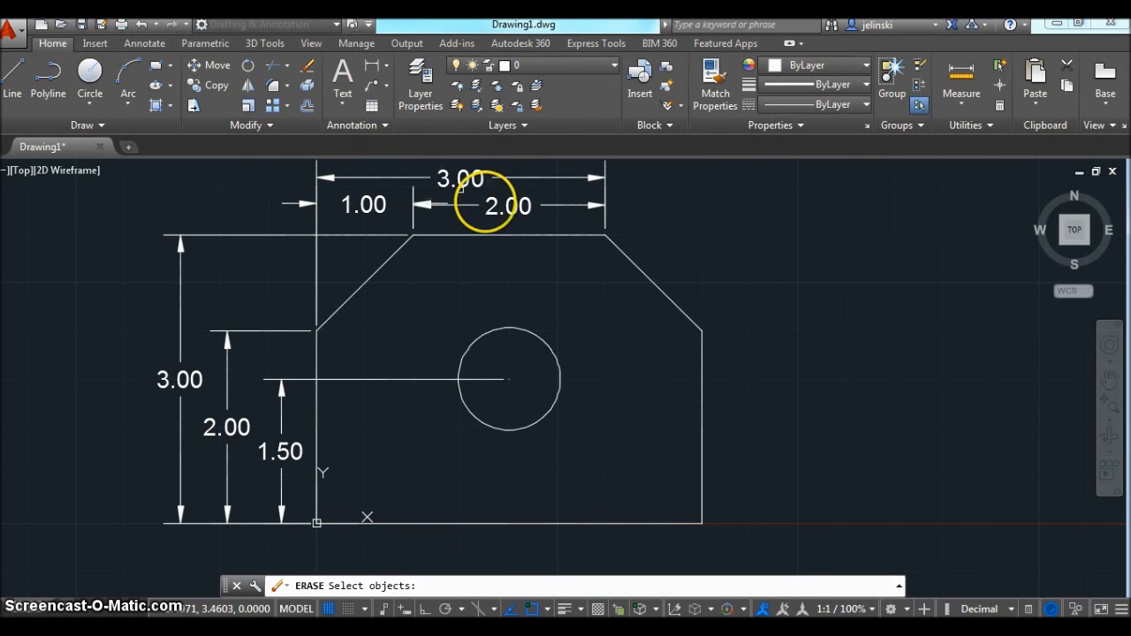
left_click(491, 205)
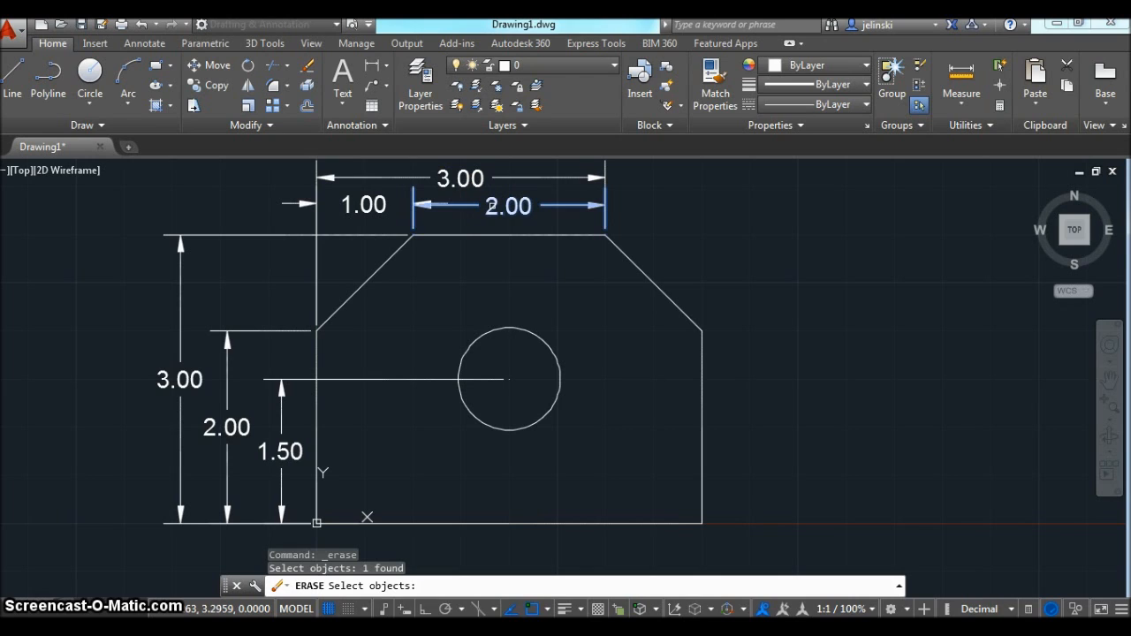
key("Return")
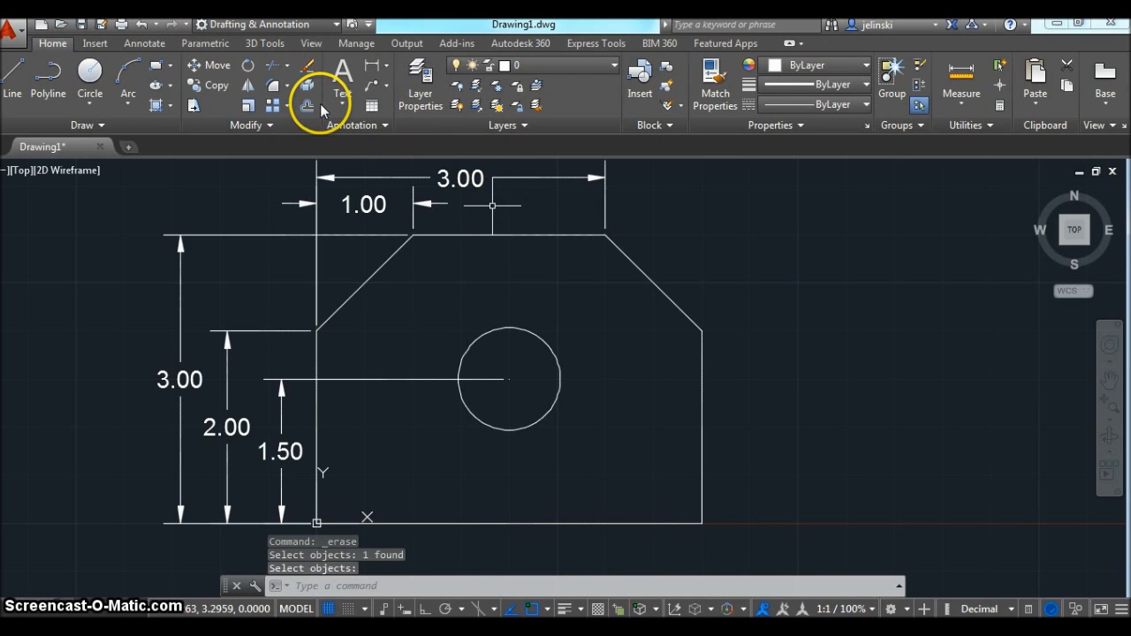
Add a horizontal linear dimension from the circle's centre to the plate's lower-left corner, placed just below the bottom edge
left_click(147, 43)
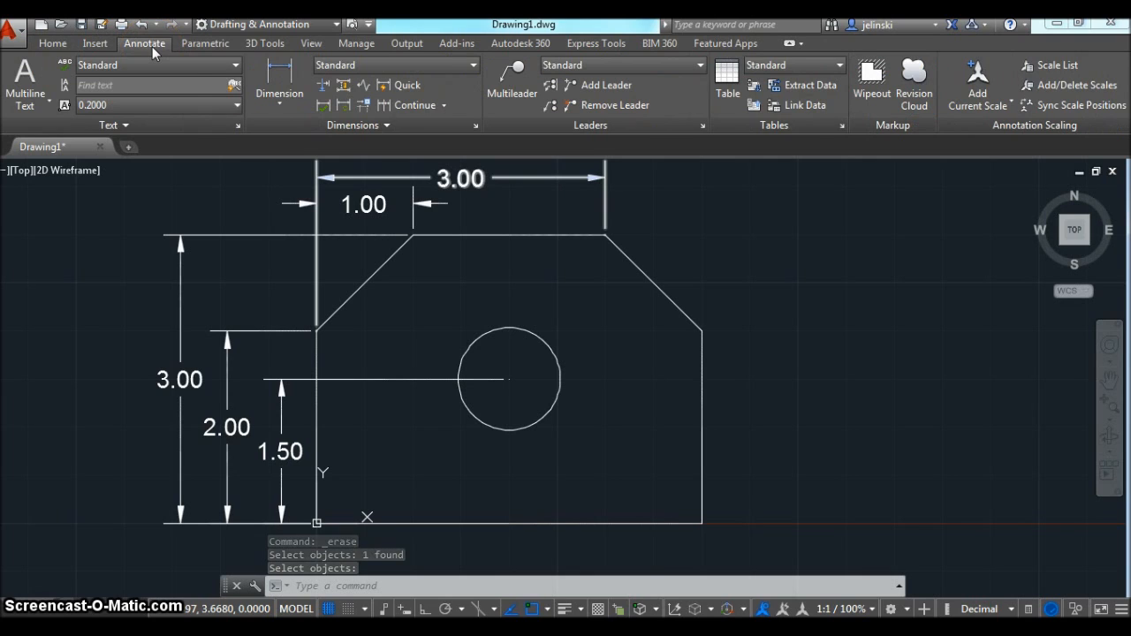
left_click(284, 75)
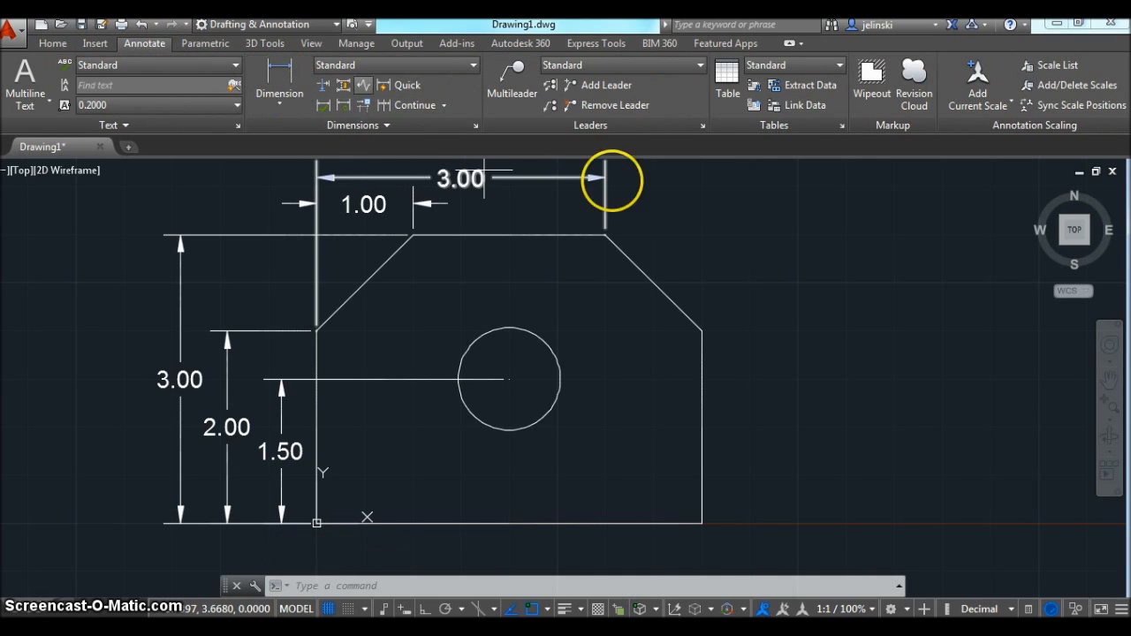
left_click(1108, 379)
left_click_drag(706, 452, 697, 346)
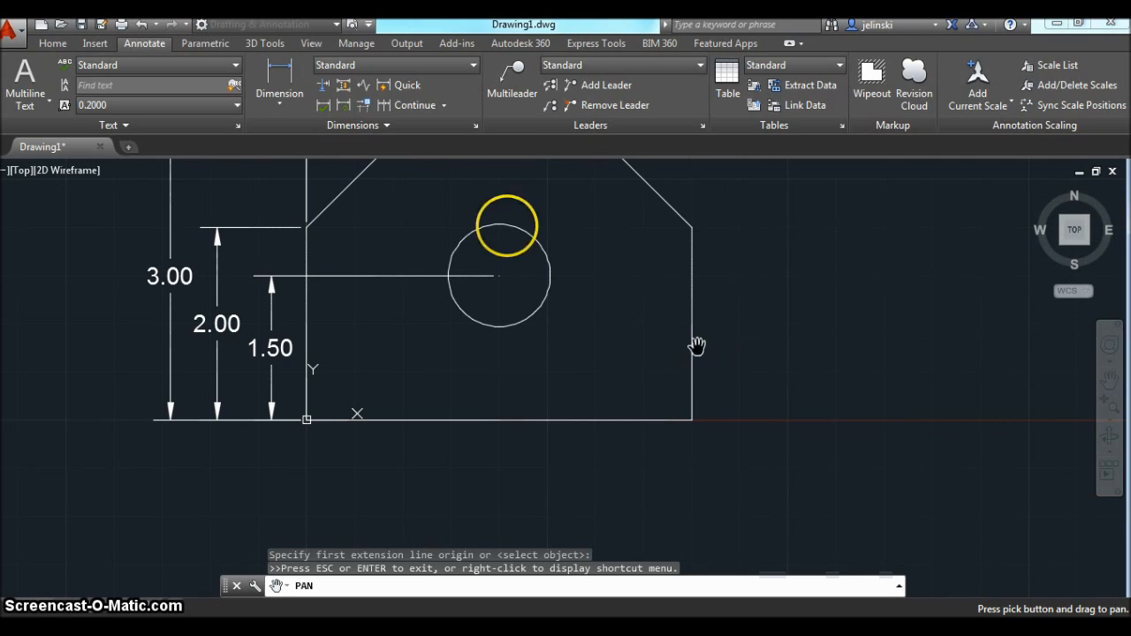
left_click(281, 71)
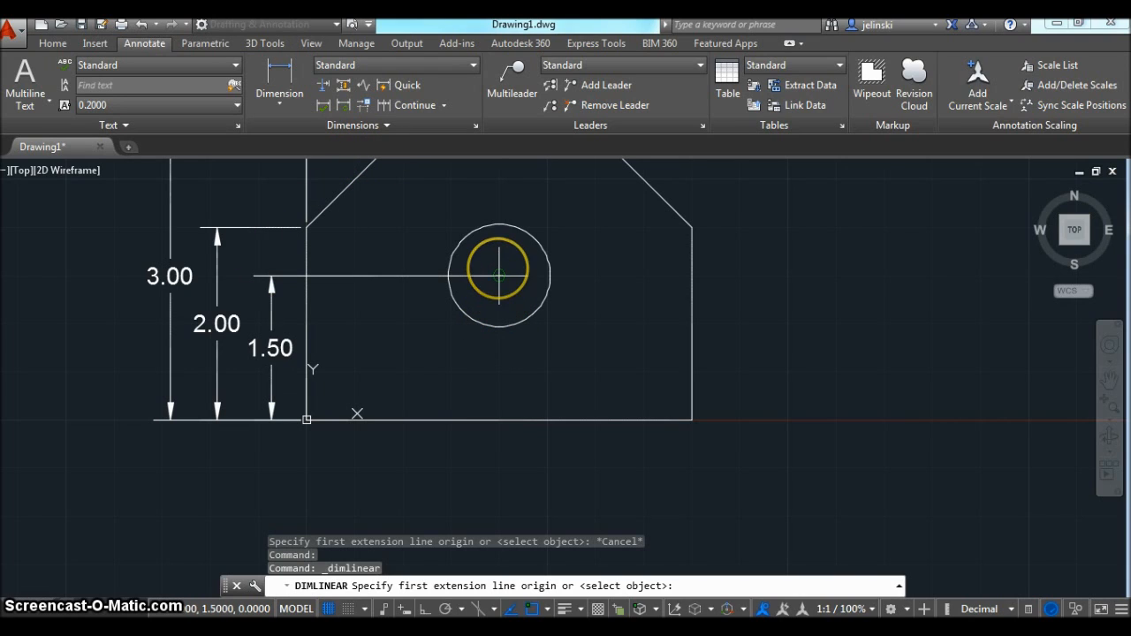
left_click(499, 274)
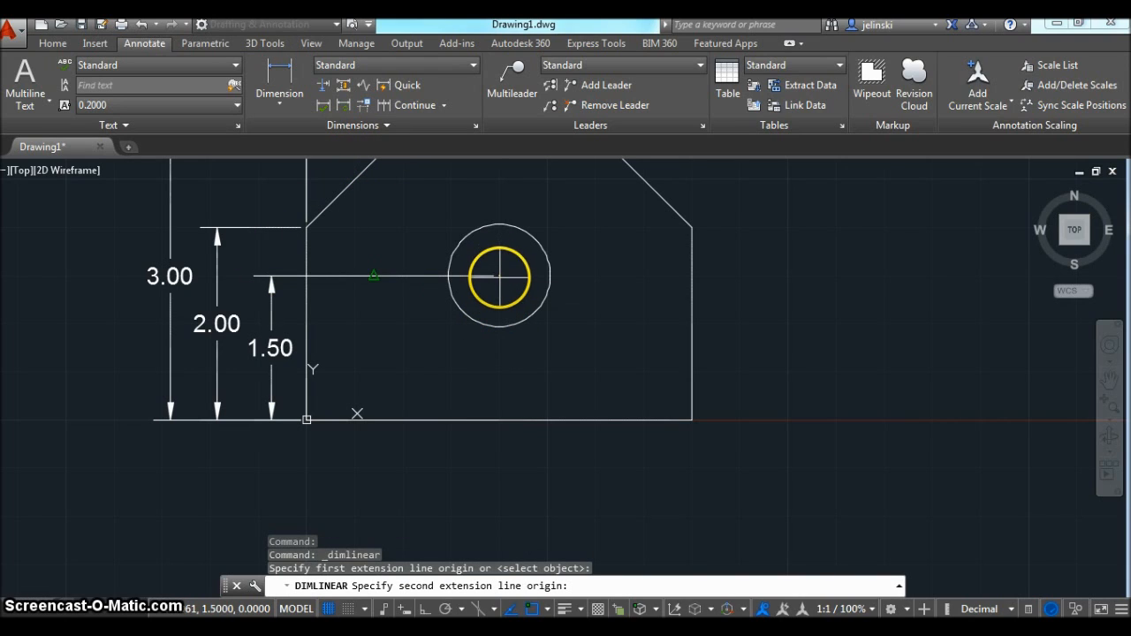
key("Escape")
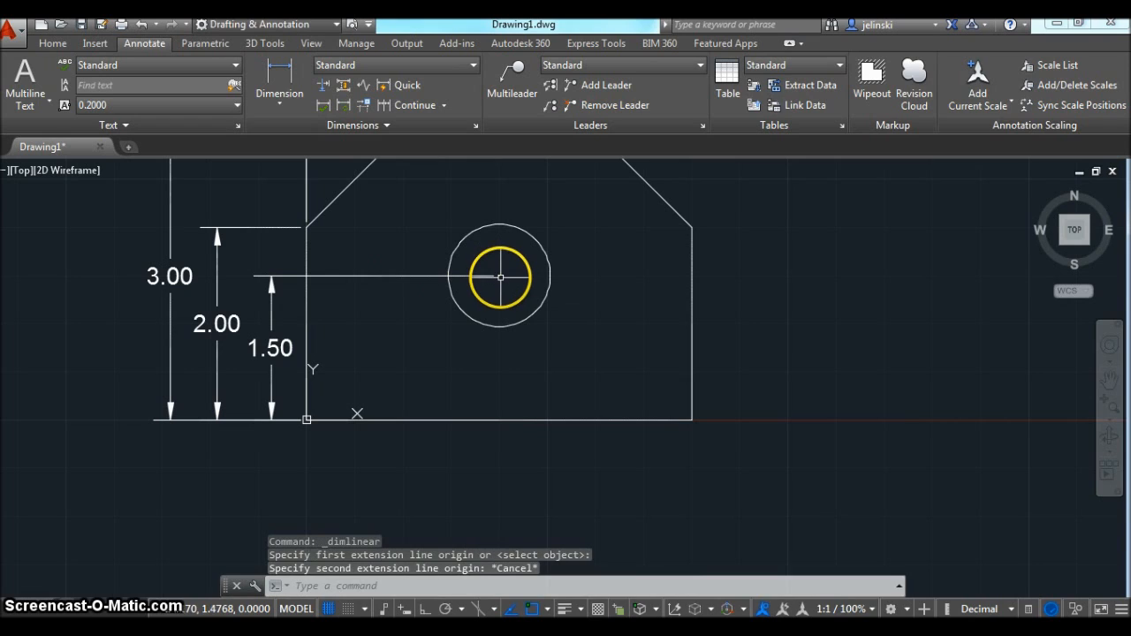
left_click(287, 82)
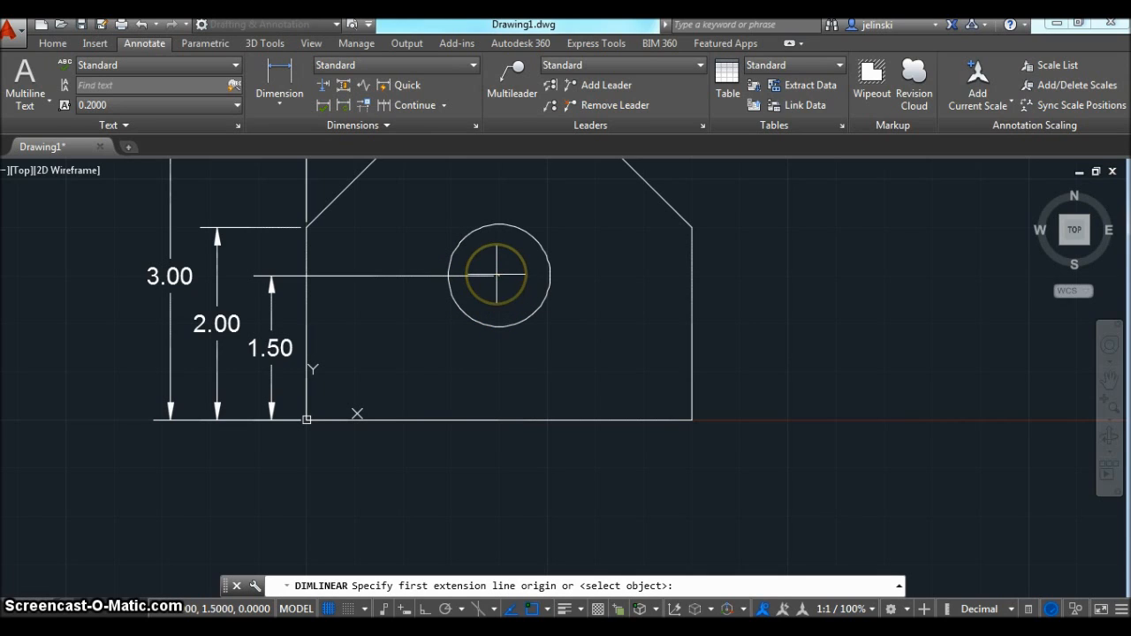
left_click(499, 276)
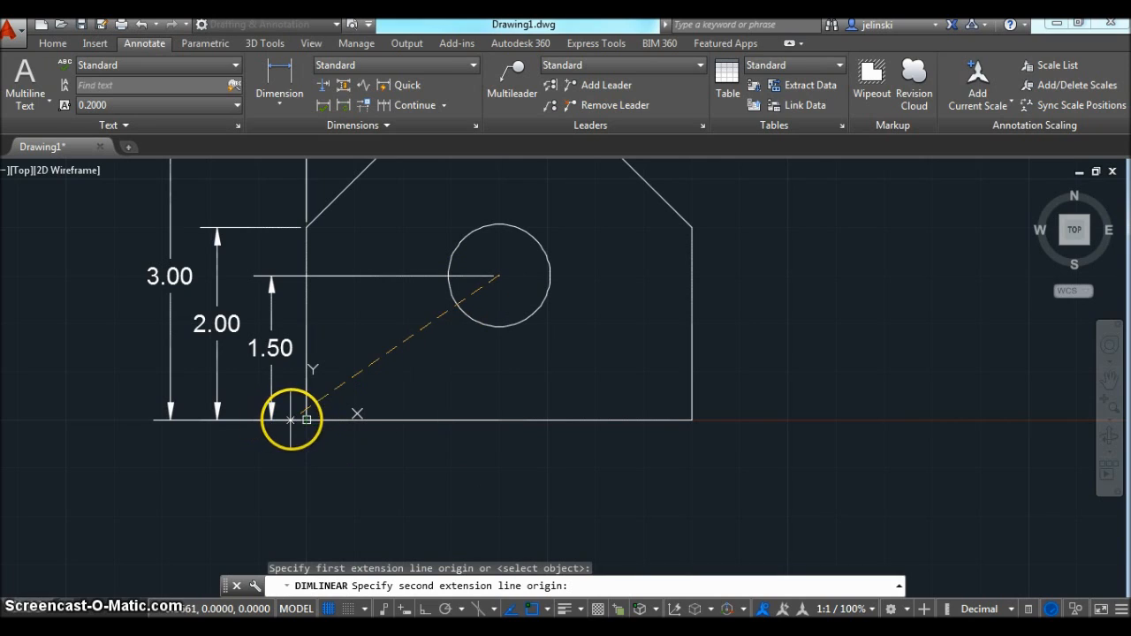
left_click(306, 420)
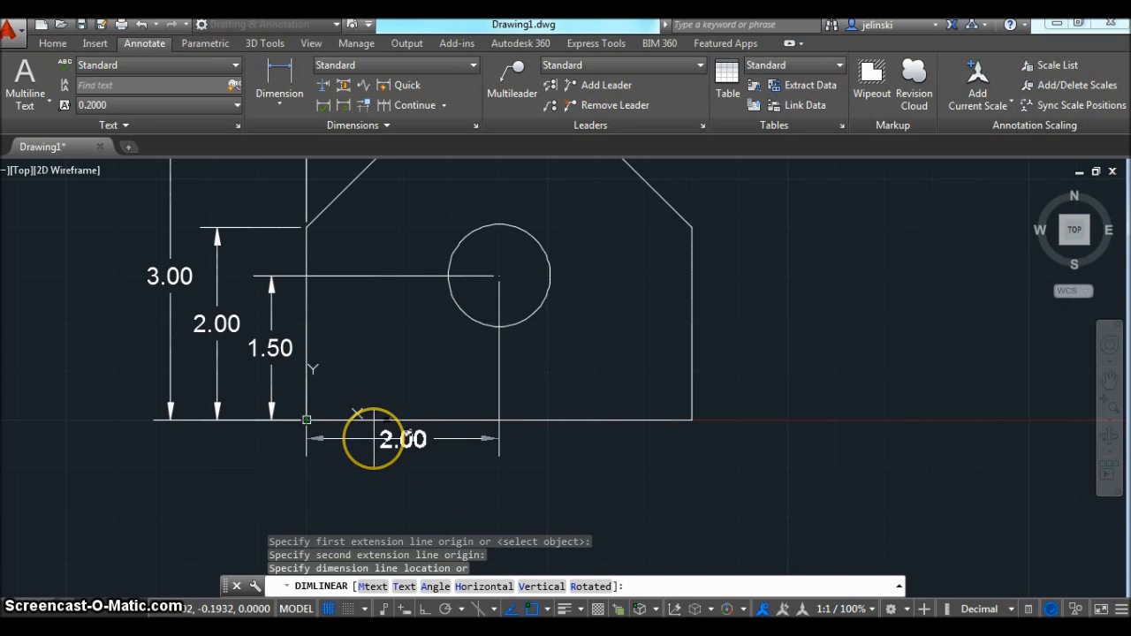
left_click(374, 438)
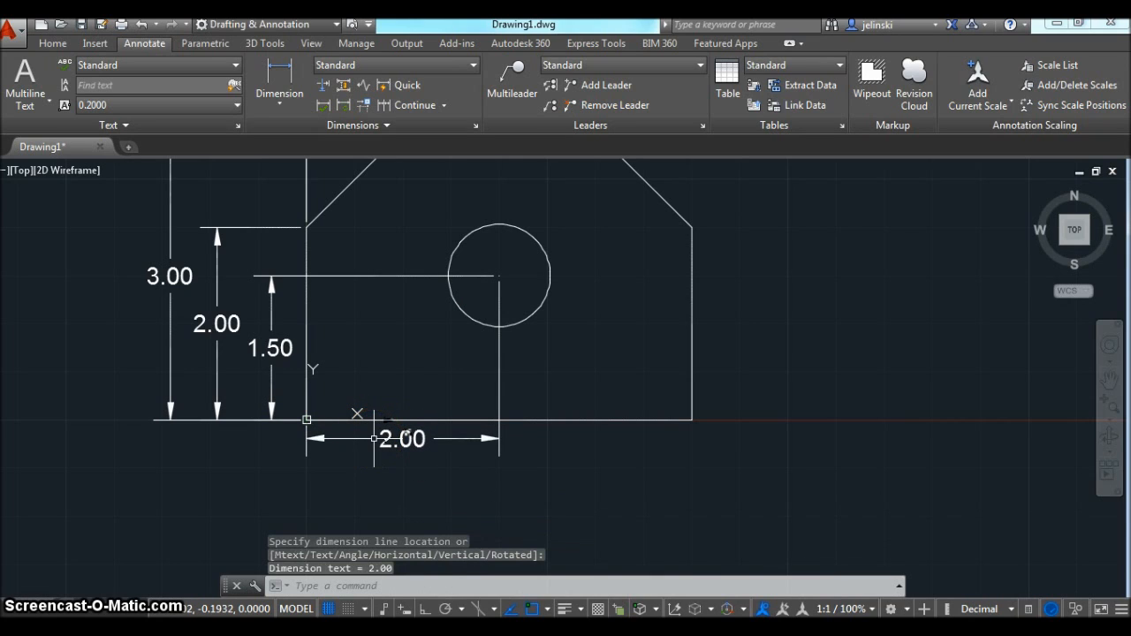
Add a horizontal linear dimension for the plate's full bottom edge, placed below the hole position dimension
left_click(281, 72)
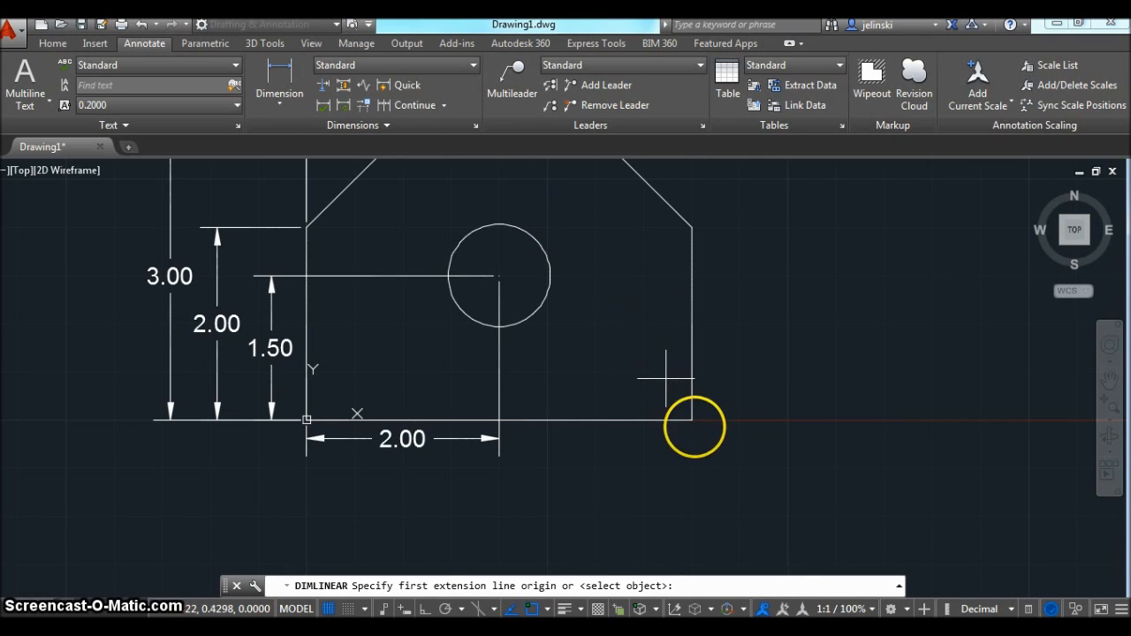
left_click(691, 420)
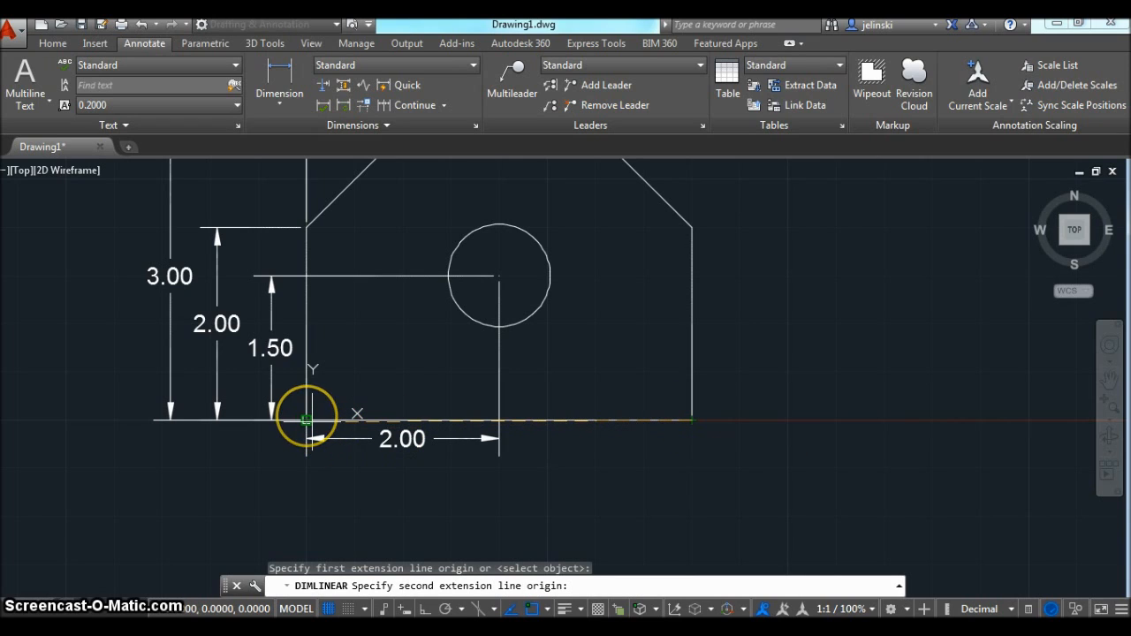
left_click(306, 419)
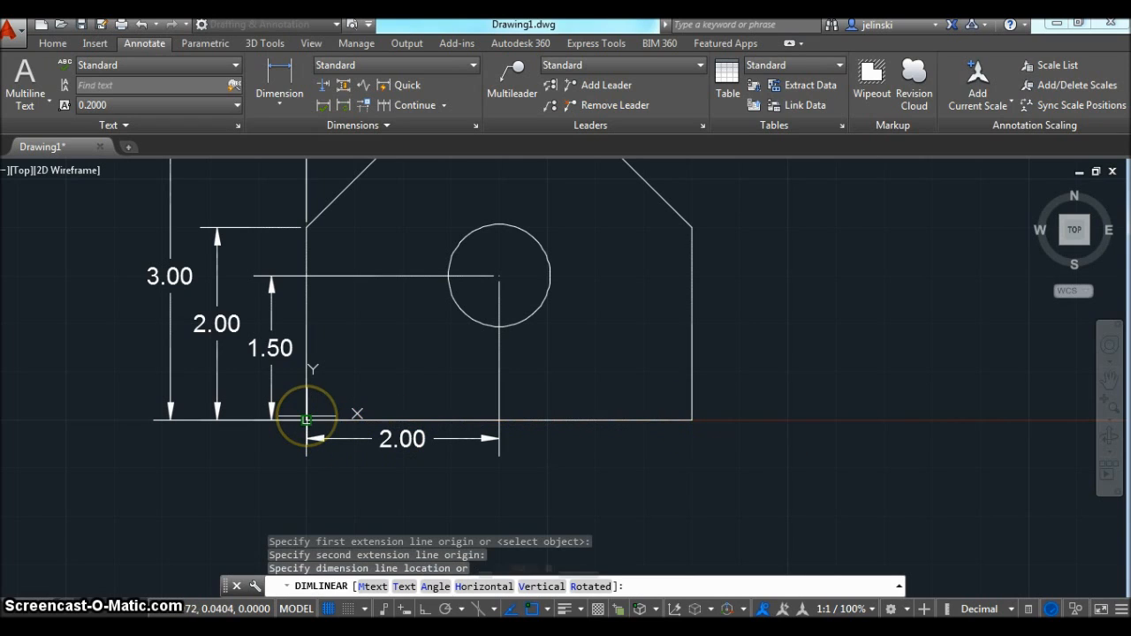
left_click(337, 480)
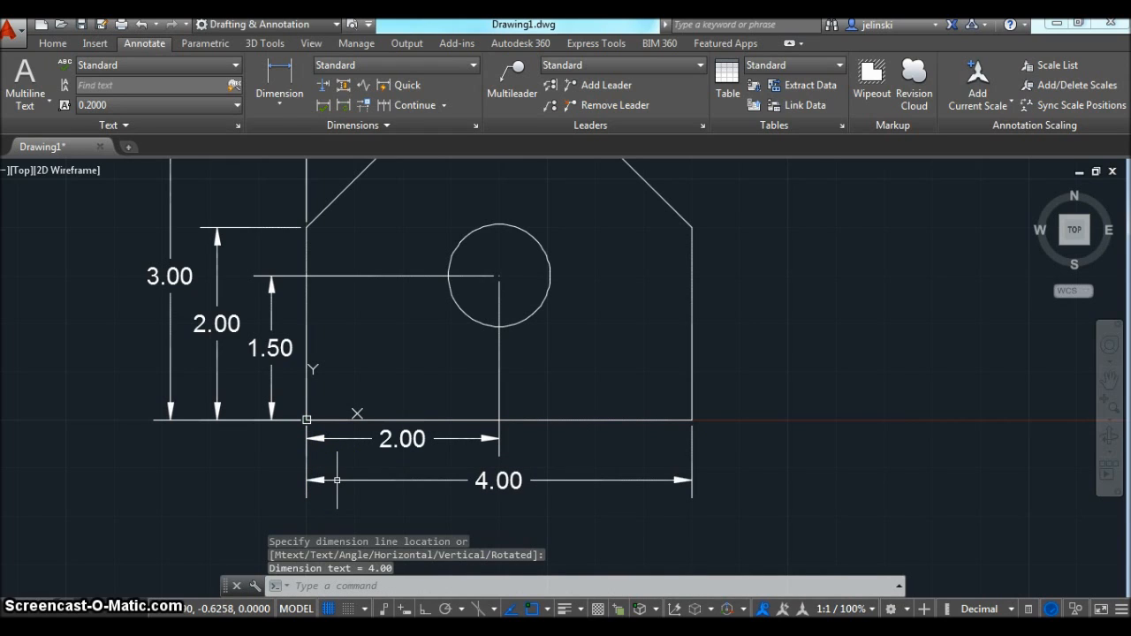
Add a diameter dimension to the circle in the Standard style, with its text outside the plate's right edge
left_click(273, 105)
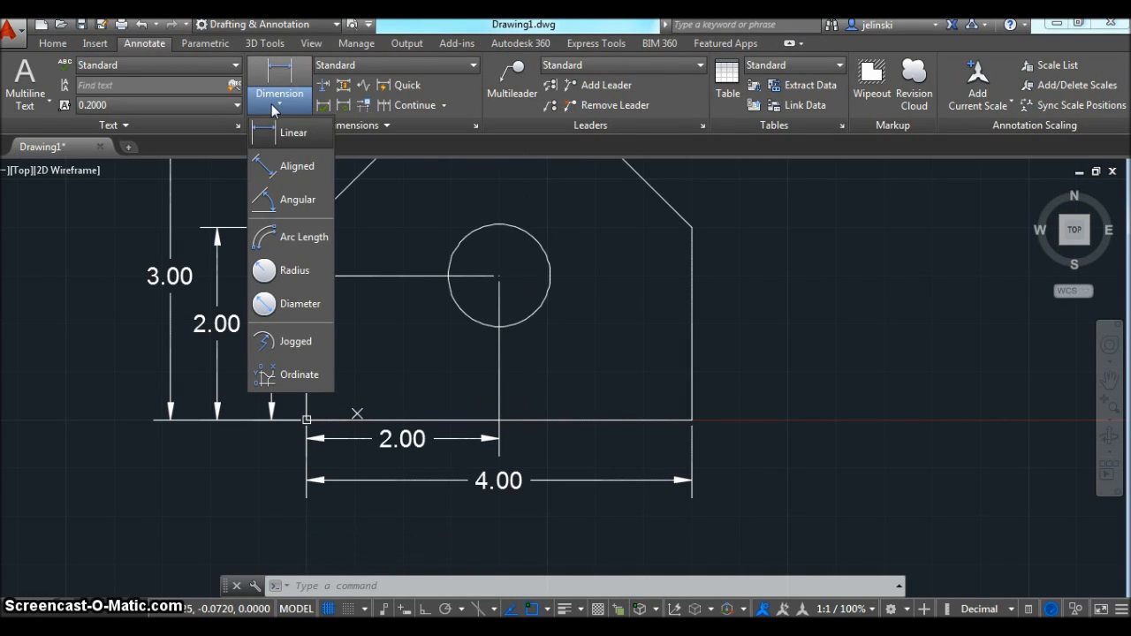
left_click(270, 299)
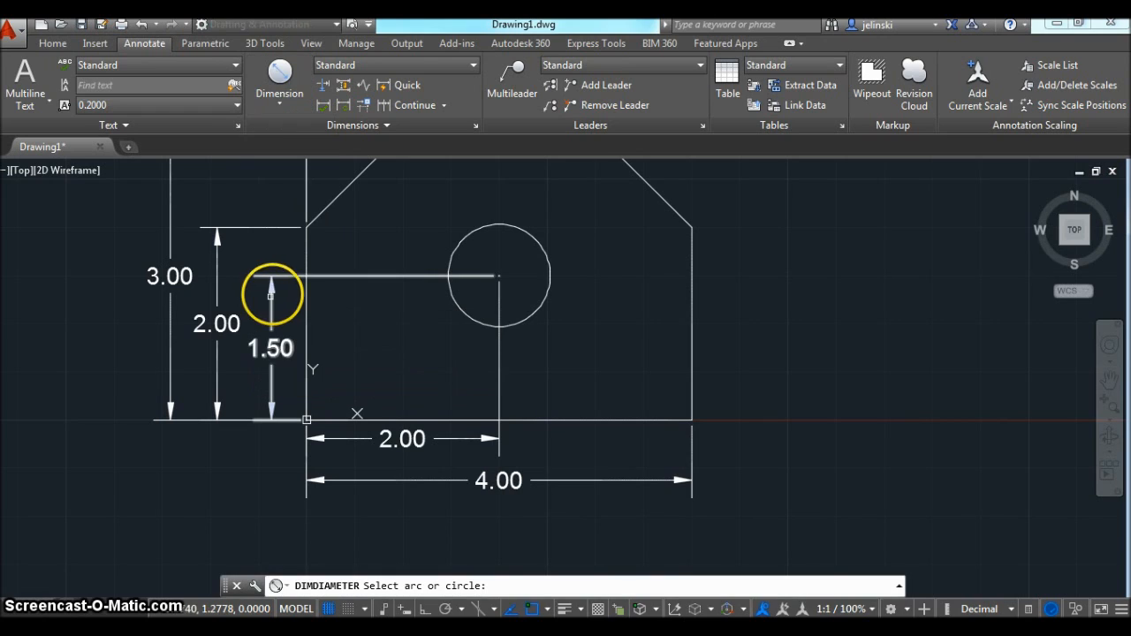
left_click(511, 224)
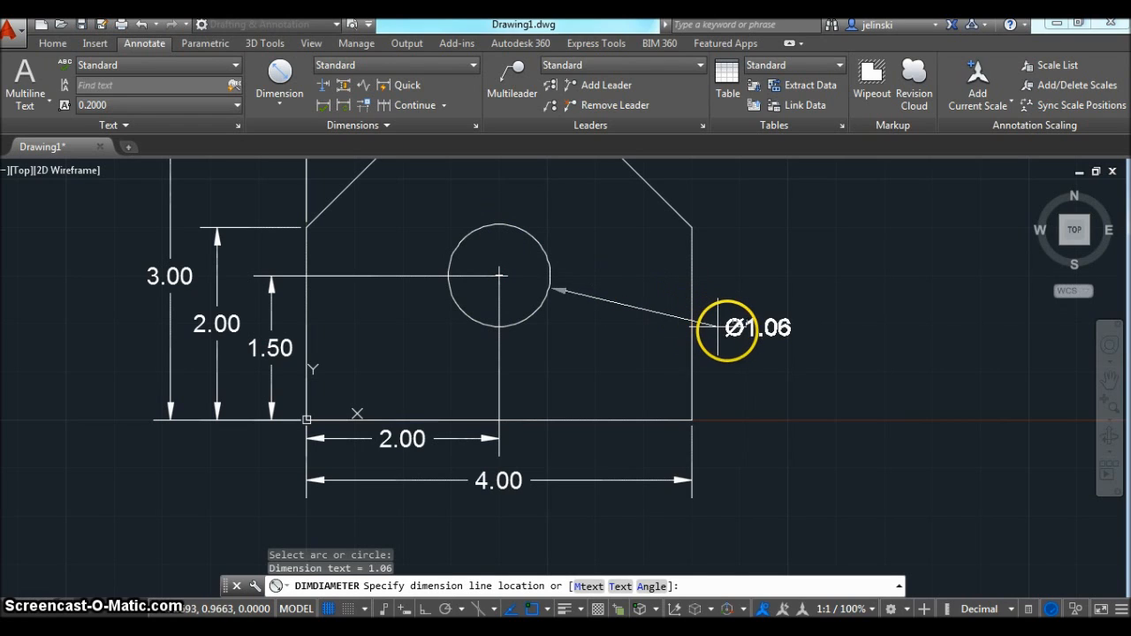
left_click(734, 332)
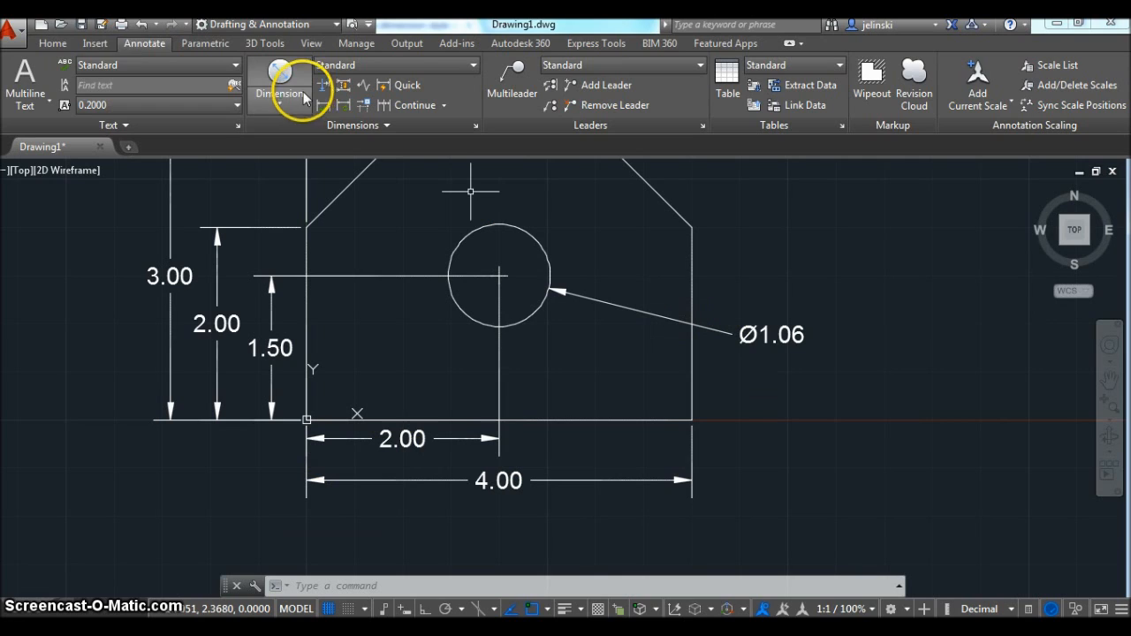
Erase the circle's diameter dimension
left_click(53, 44)
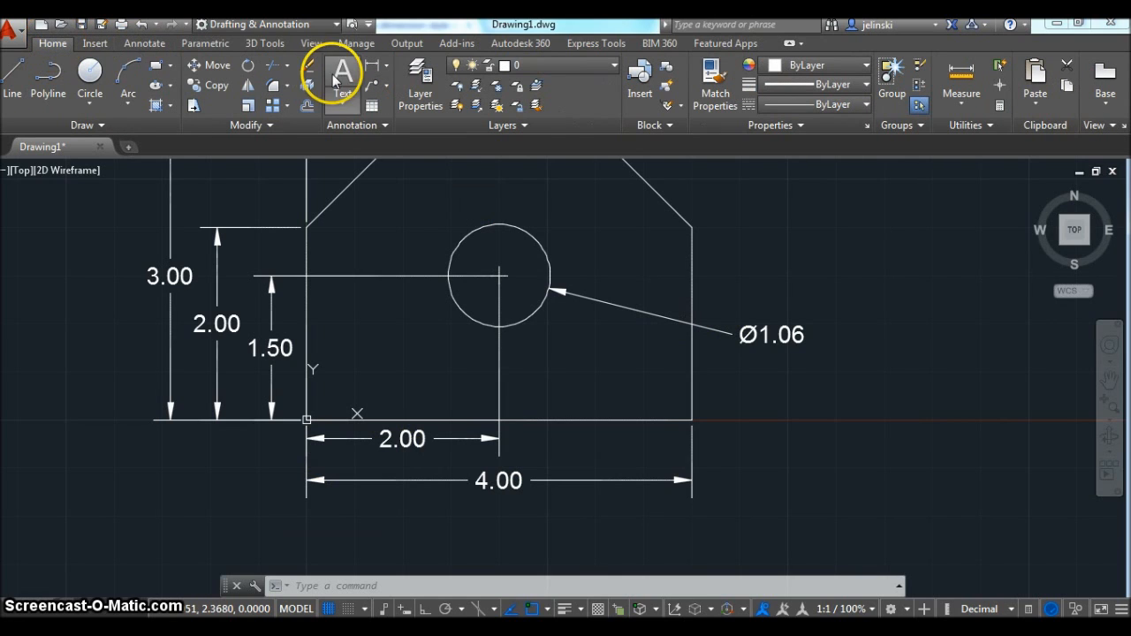
left_click(307, 65)
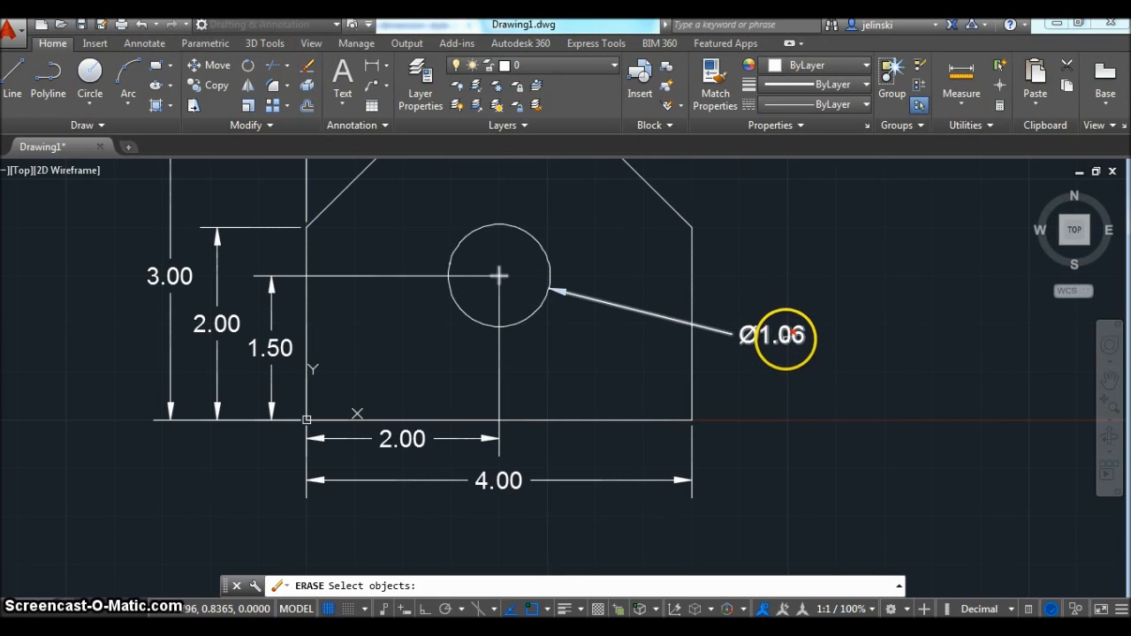
left_click(784, 336)
key("Return")
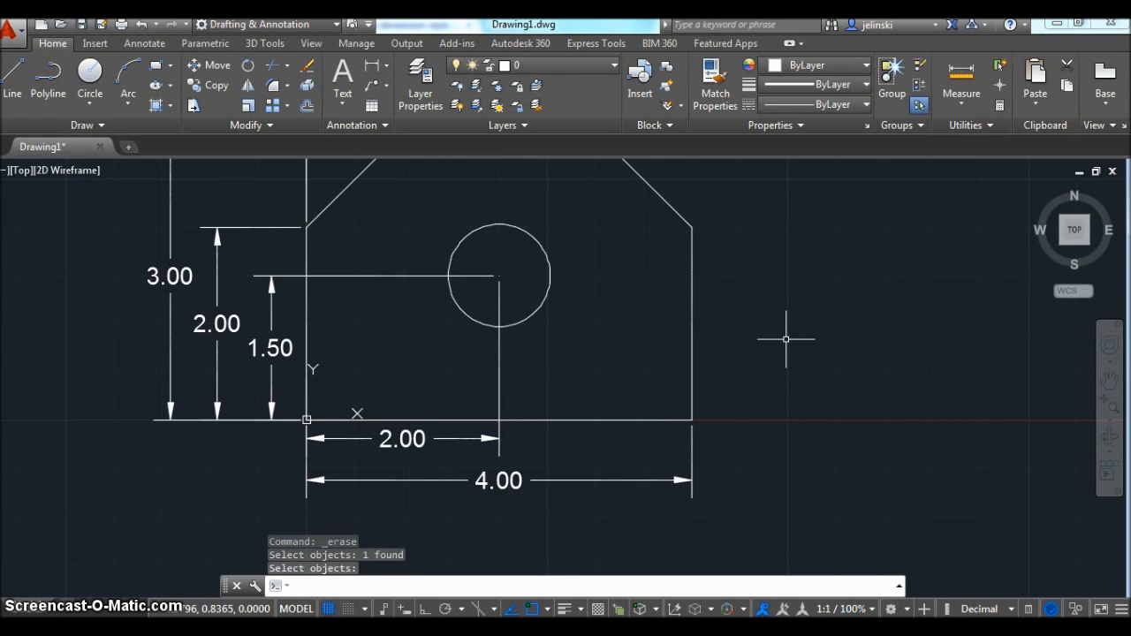
Add a diameter dimension to the circle in the Holes dimension style at 1:1 annotation scale, placed right of the plate
left_click(146, 44)
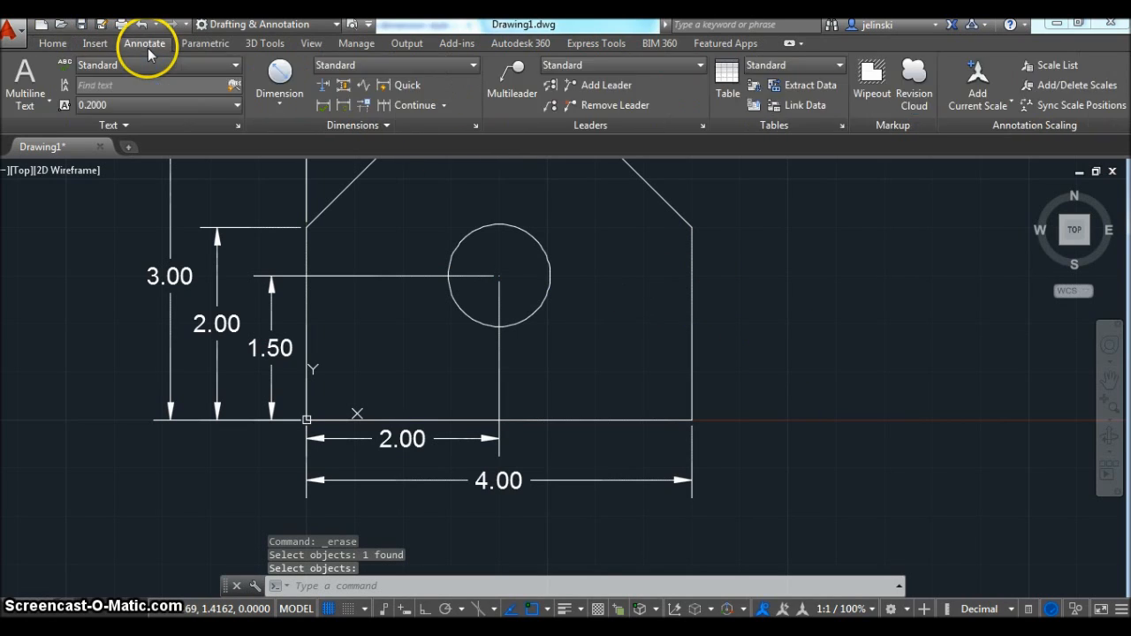
left_click(371, 68)
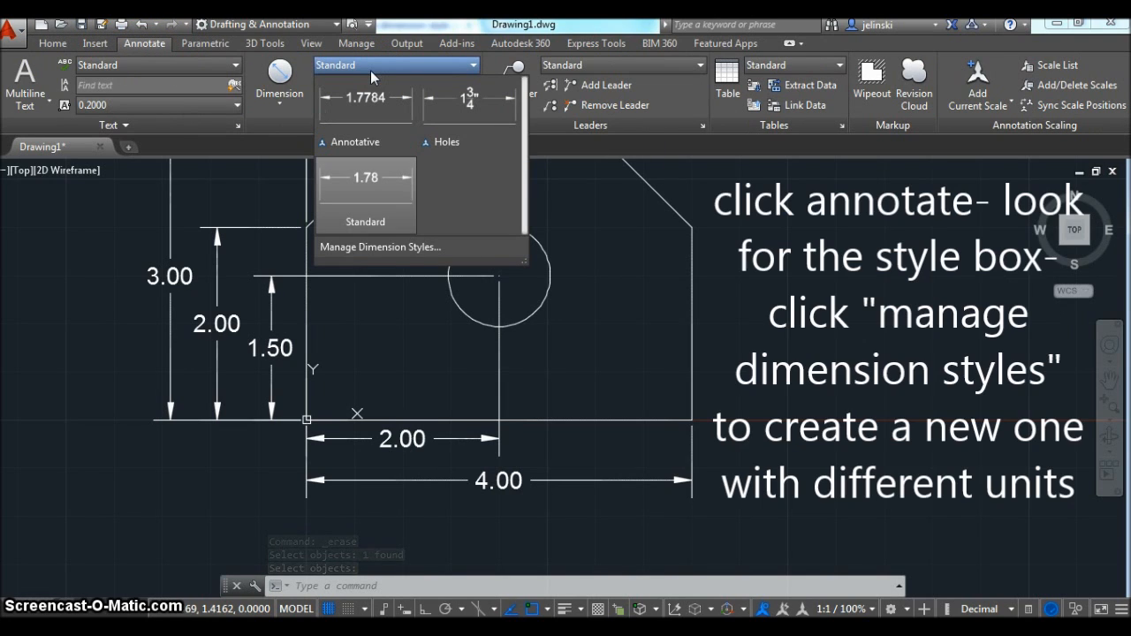
left_click(472, 121)
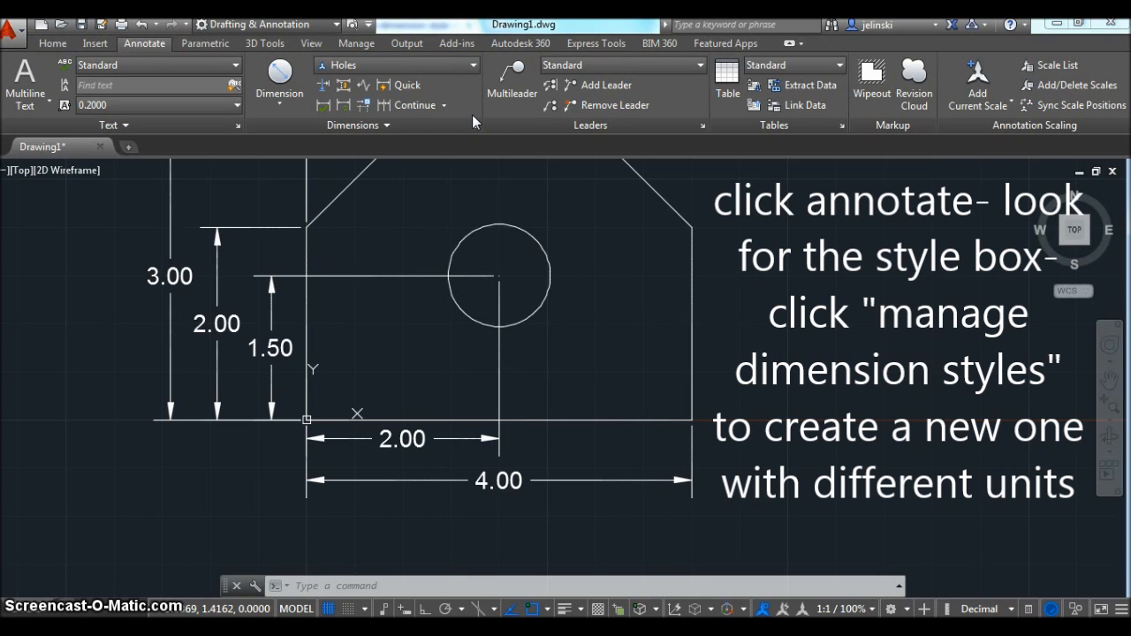
left_click(284, 73)
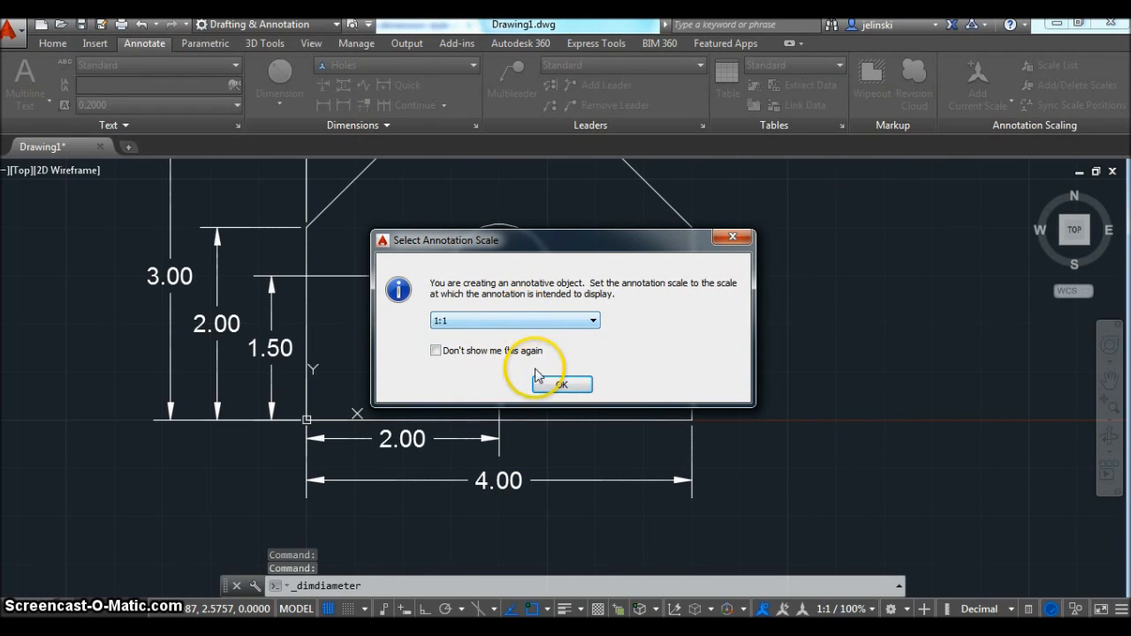
left_click(560, 385)
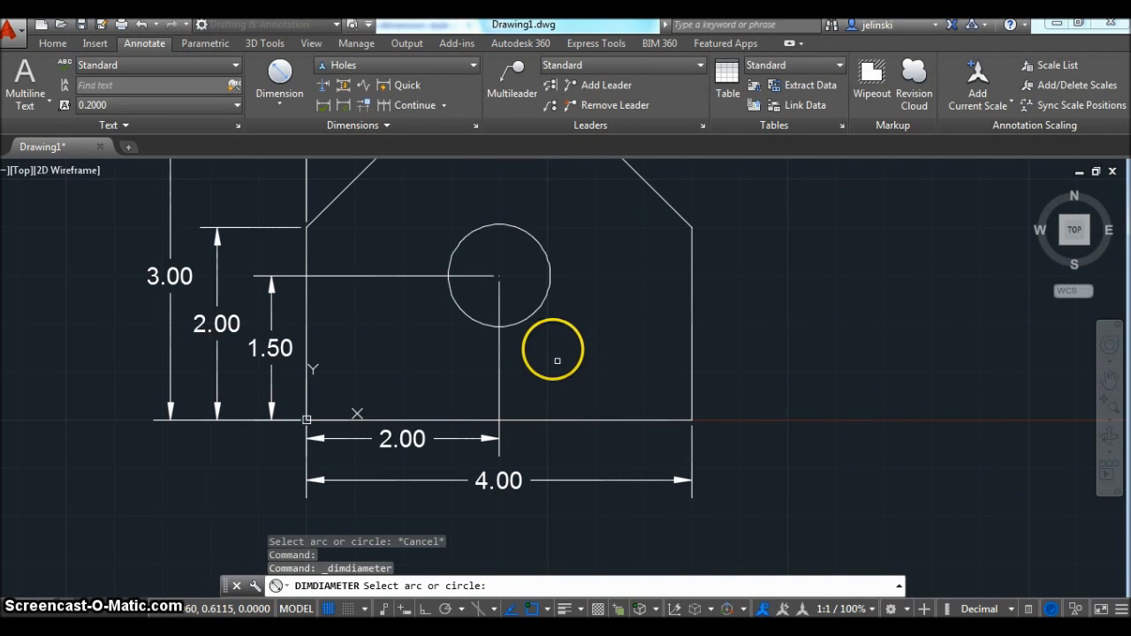
left_click(545, 298)
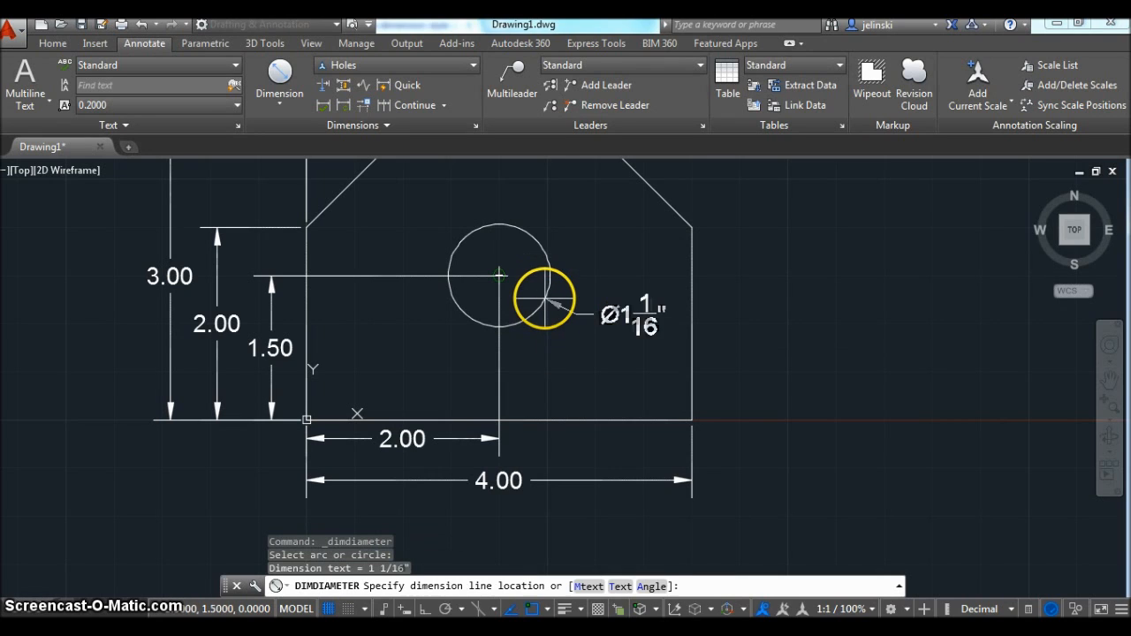
left_click(725, 374)
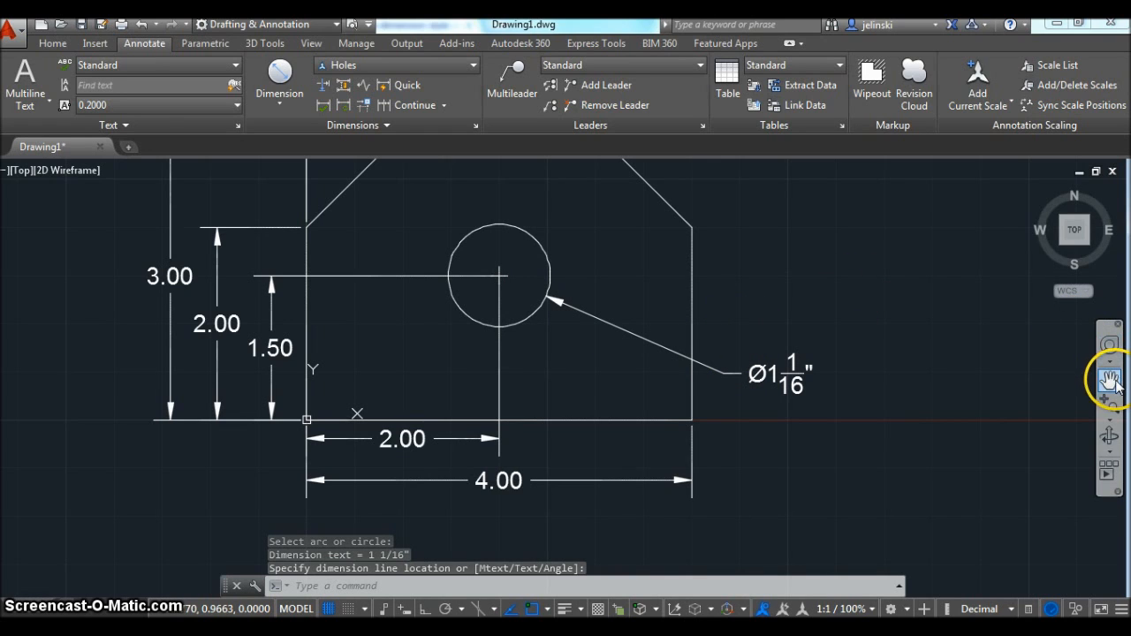
Save the drawing to the Desktop as an AutoCAD 2013 DXF file named MT1Lab1B
left_click(1109, 424)
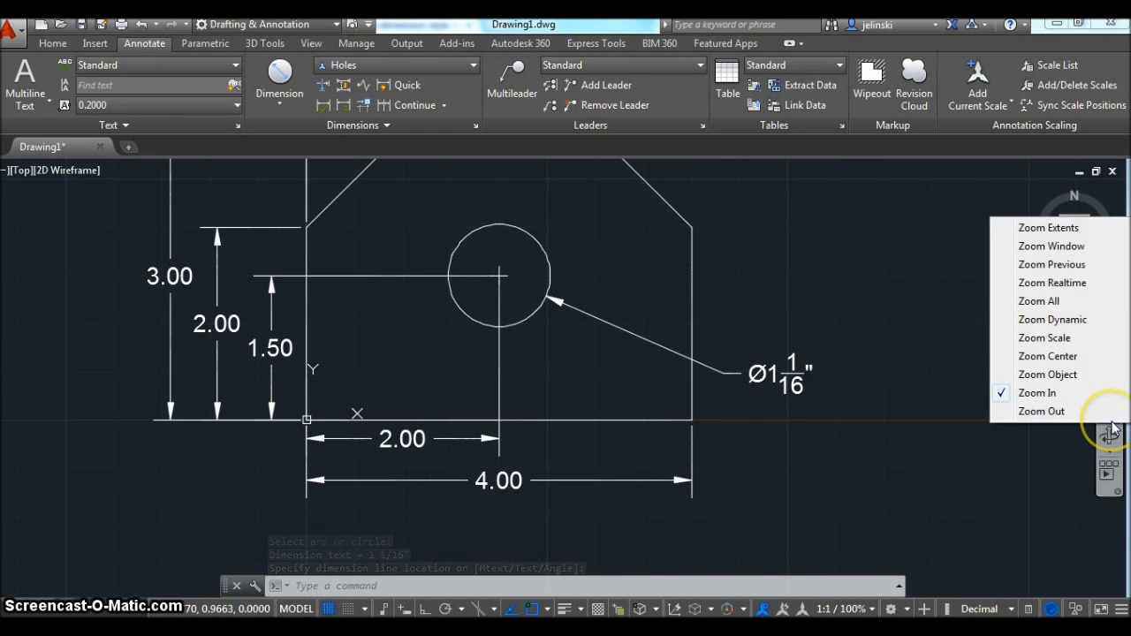
left_click(1043, 228)
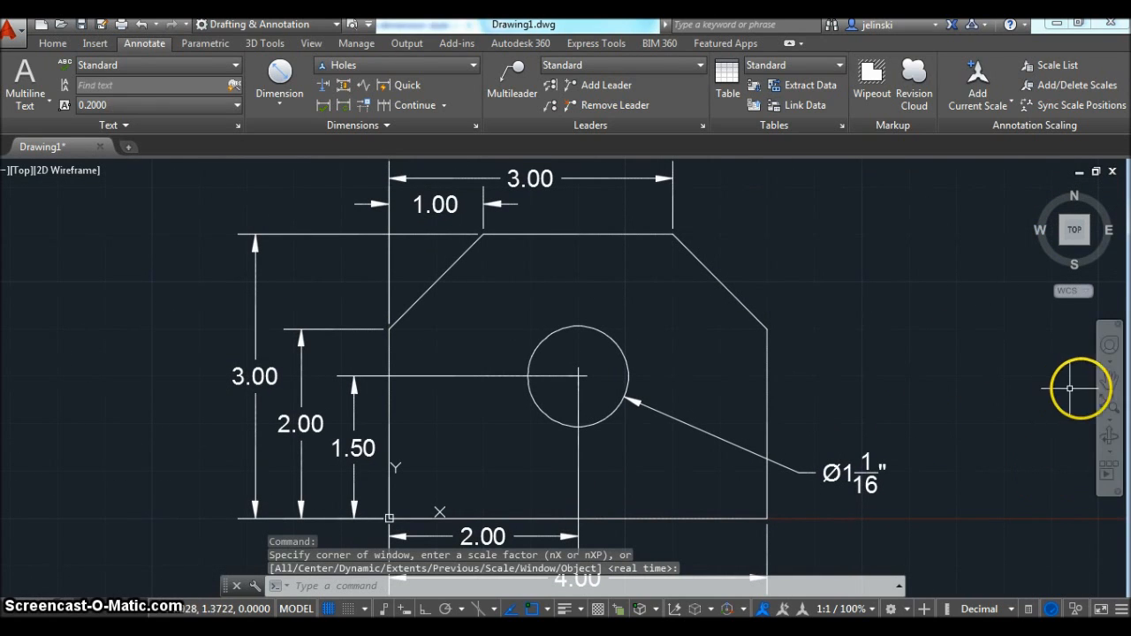
left_click(1109, 413)
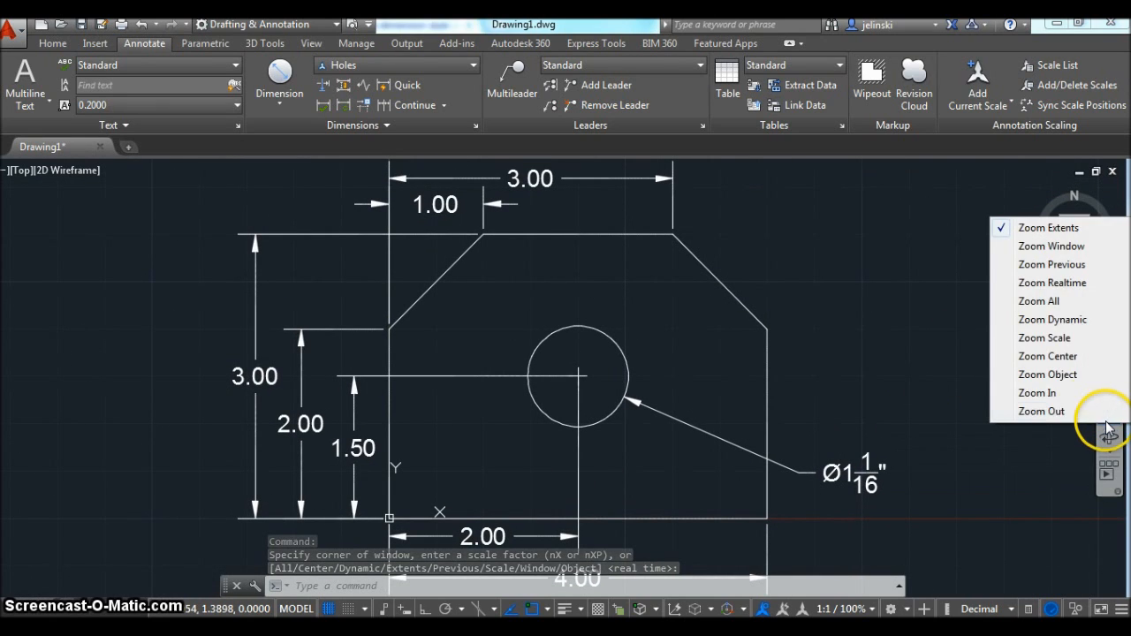
left_click(1079, 412)
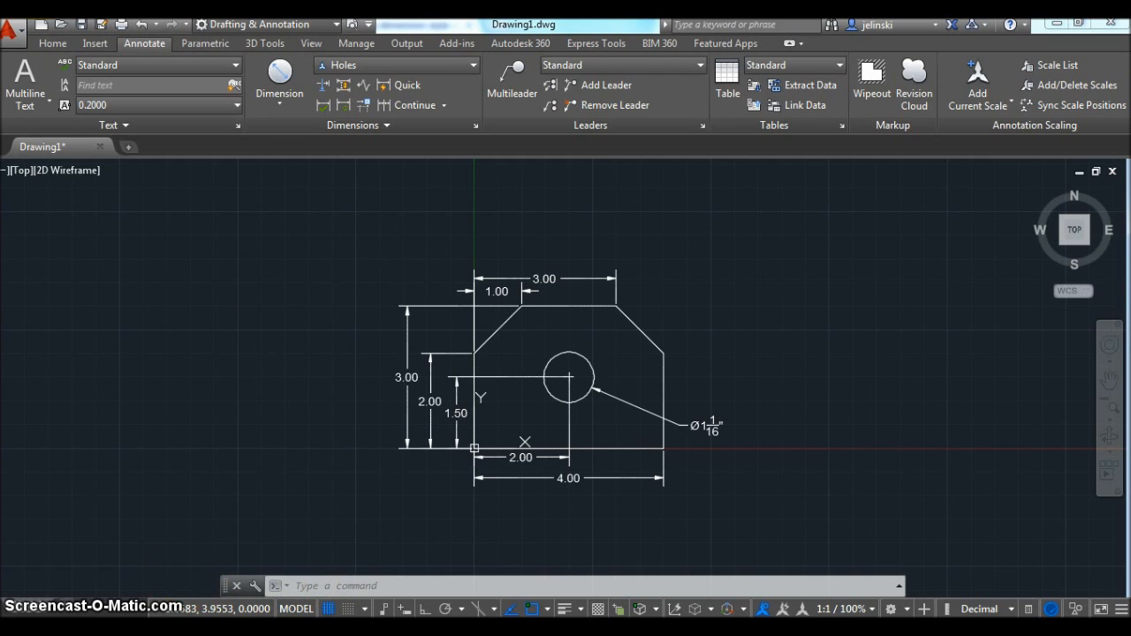
left_click(19, 36)
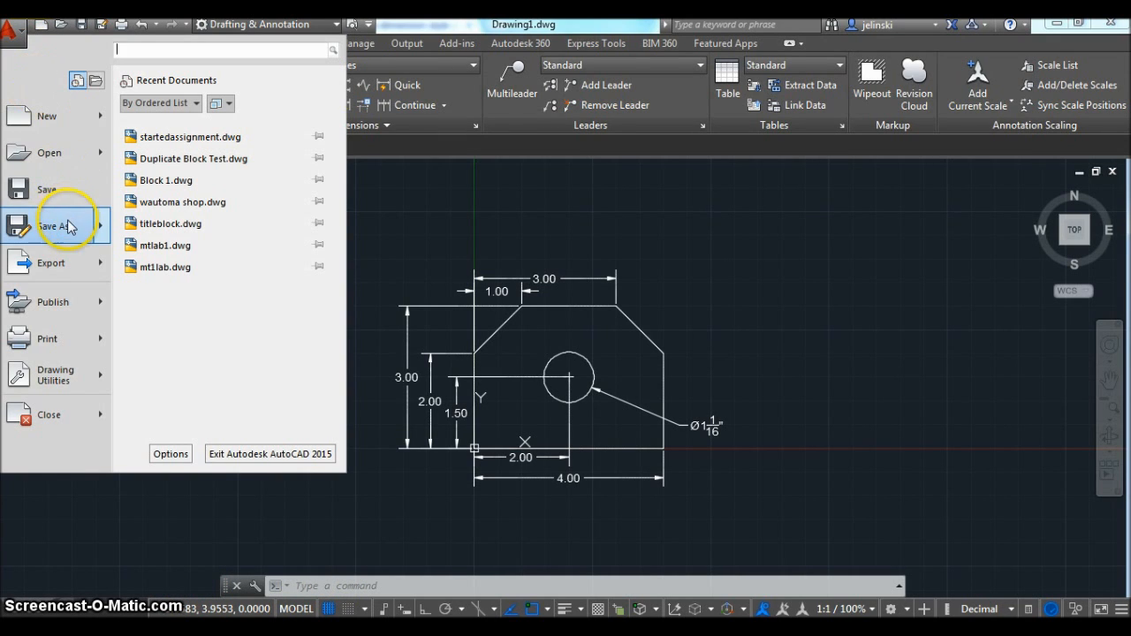
mouse_move(71, 229)
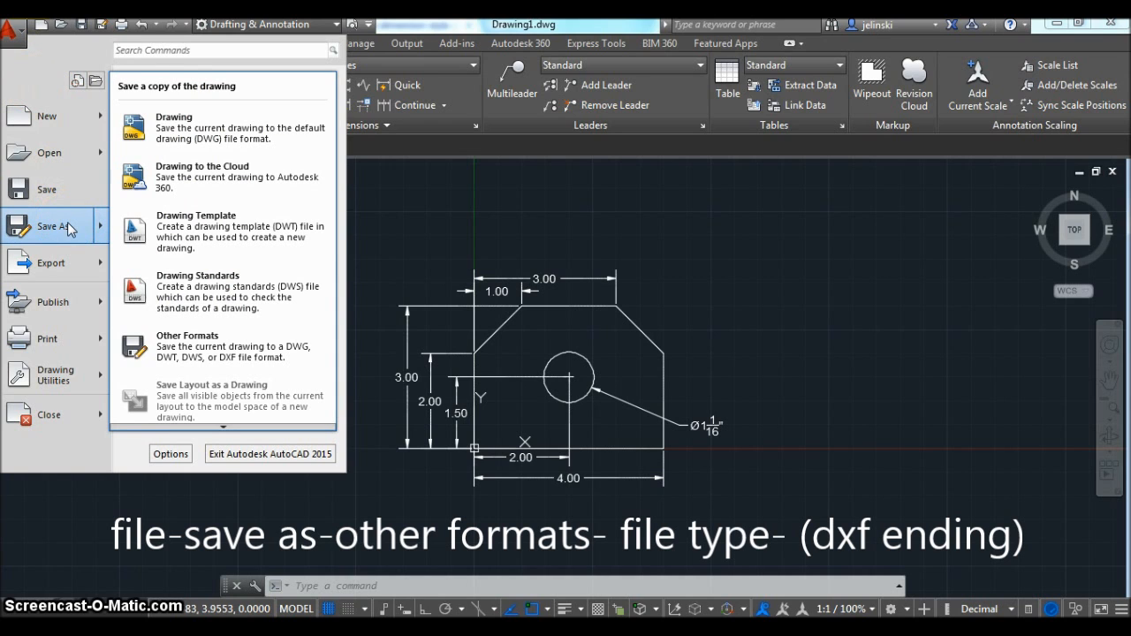
left_click(196, 364)
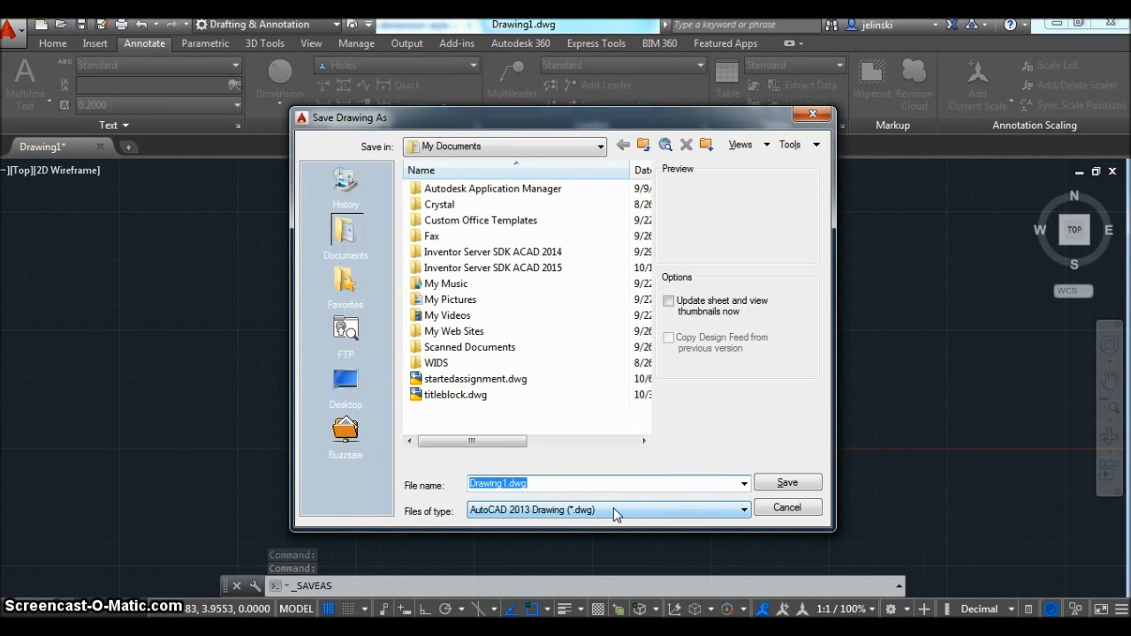
left_click(616, 511)
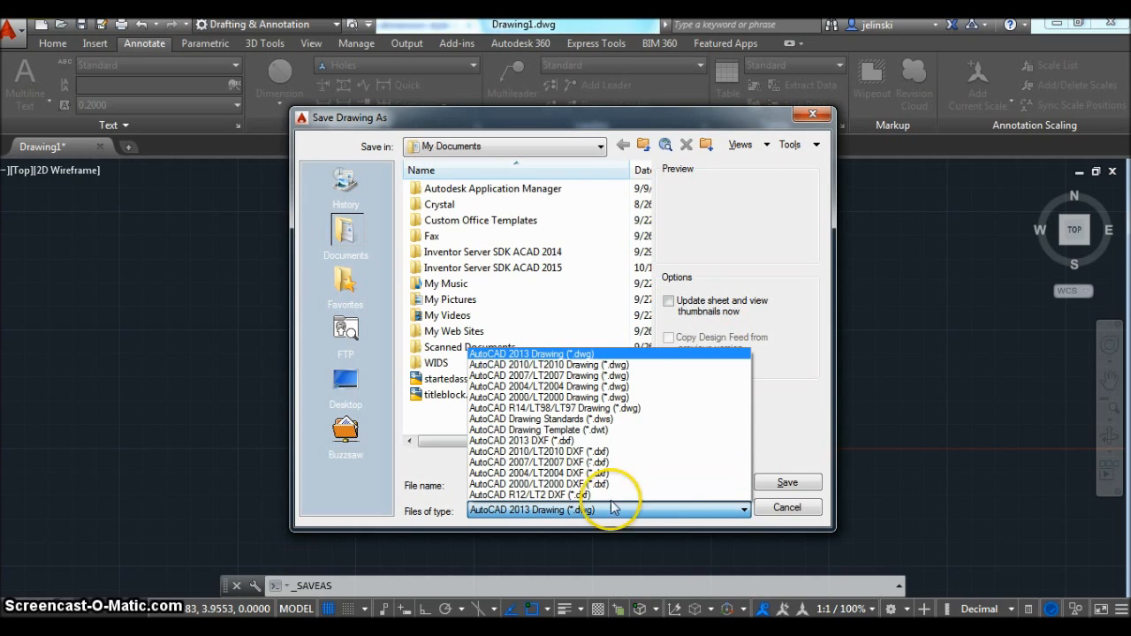
left_click(534, 441)
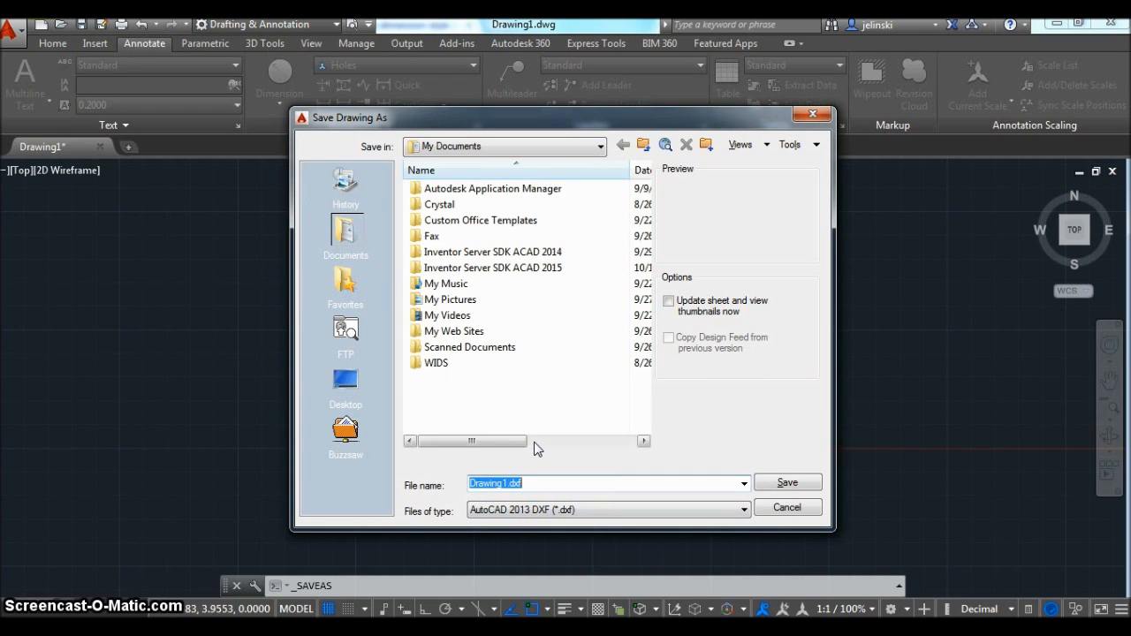
type("MT1Lab1B")
left_click(347, 385)
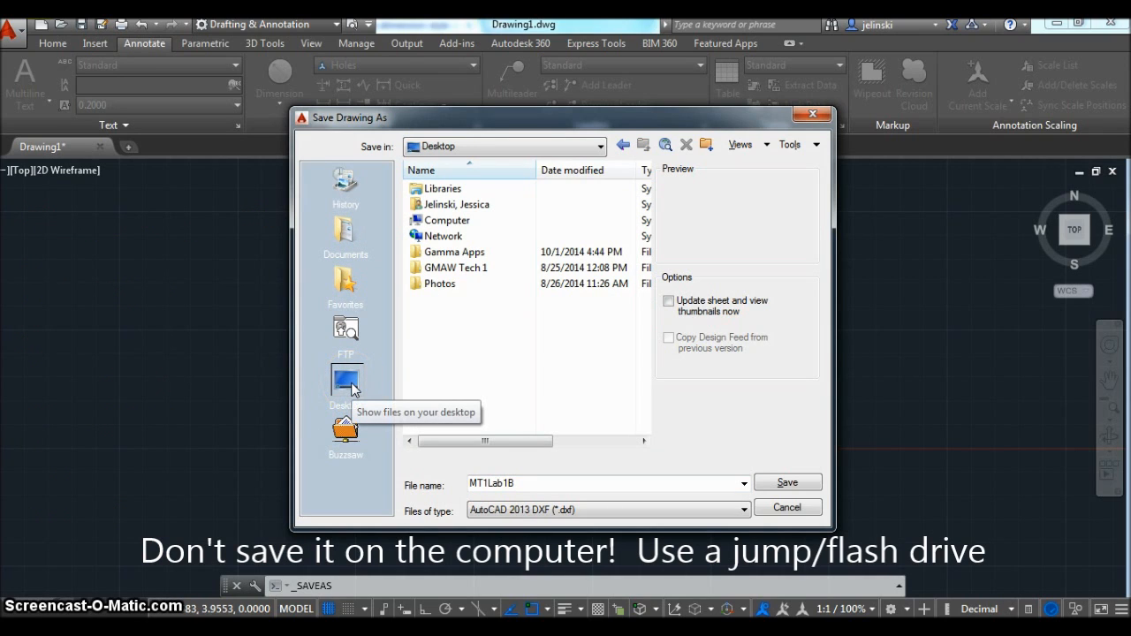
left_click(788, 483)
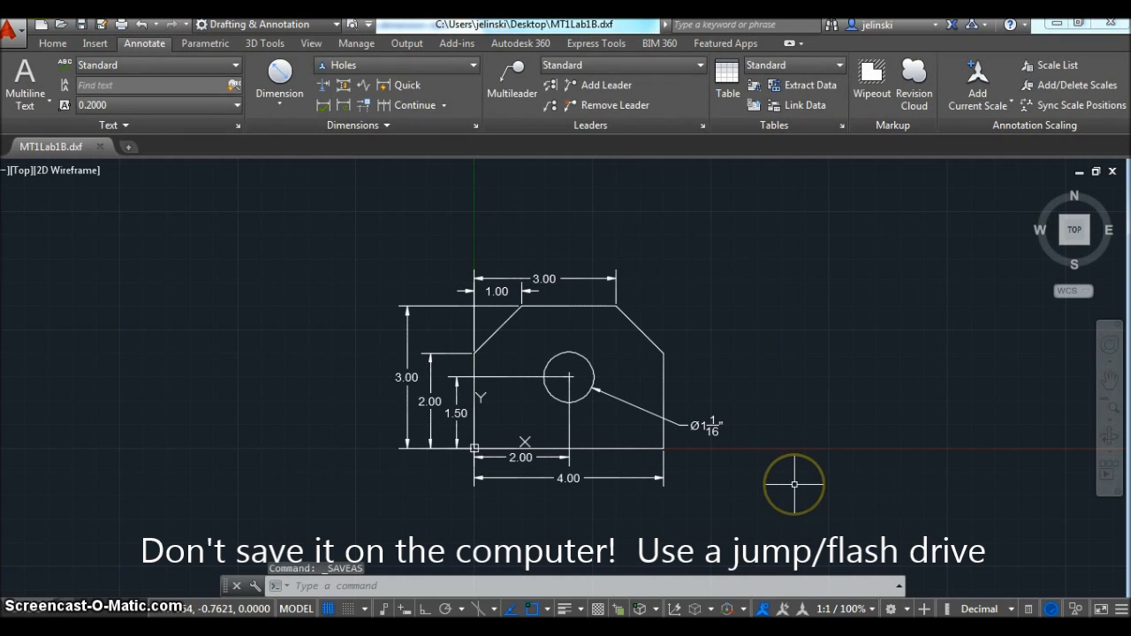